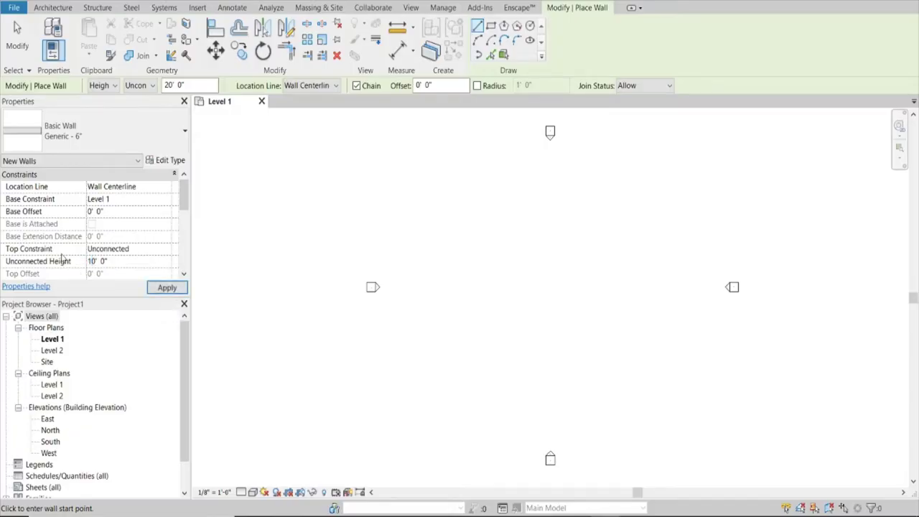
Place the next corner of the rectangular 10'-high generic wall enclosure.
left_click(484, 311)
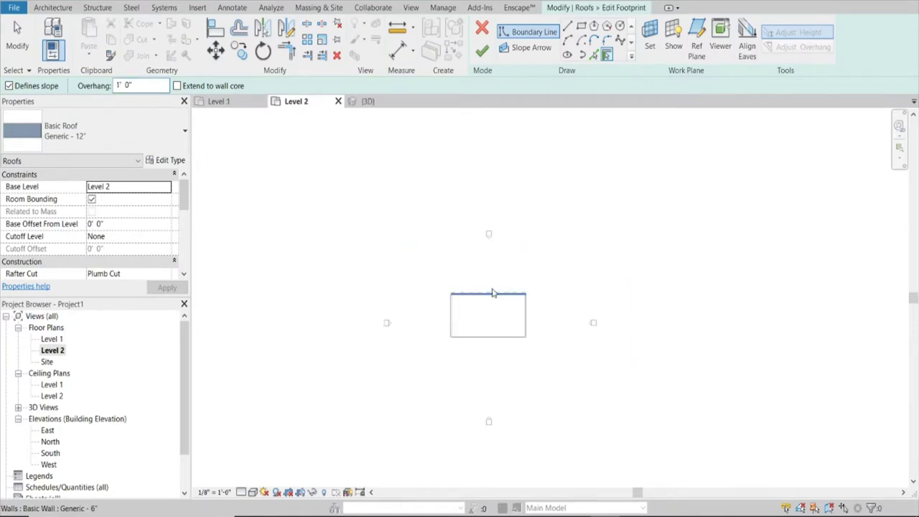
Pick the top, right, bottom and left walls as sloped roof edges, then finish the hip roof footprint.
scroll(493, 292, "up", 3)
scroll(495, 305, "up", 3)
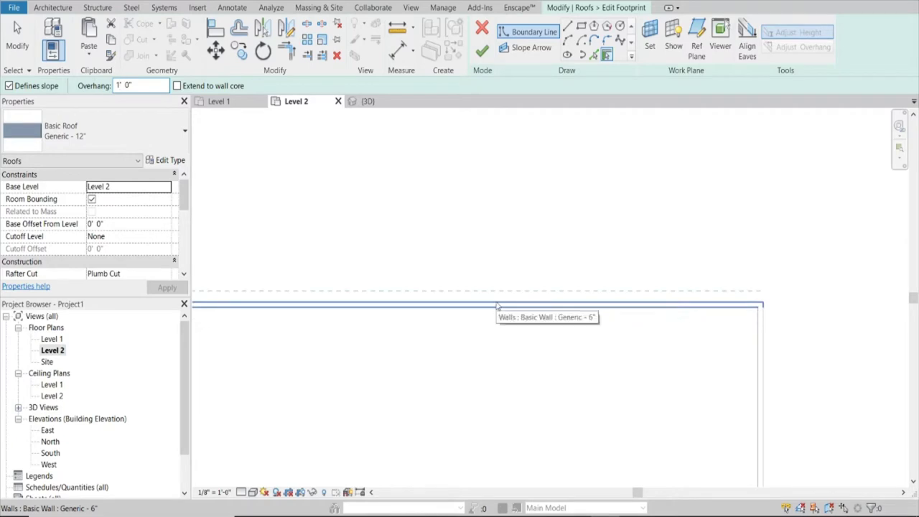
left_click(497, 310)
left_click(767, 351)
scroll(723, 304, "down", 3)
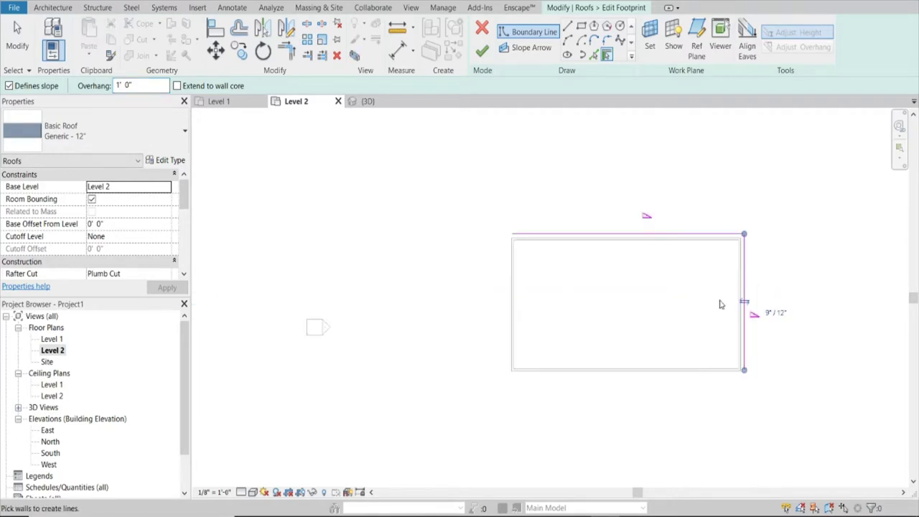
left_click(681, 374)
left_click(505, 308)
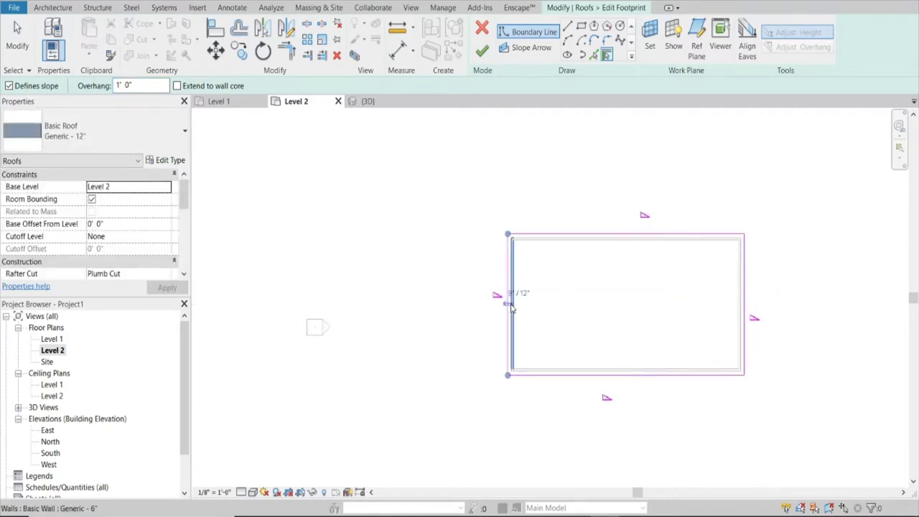
left_click(482, 50)
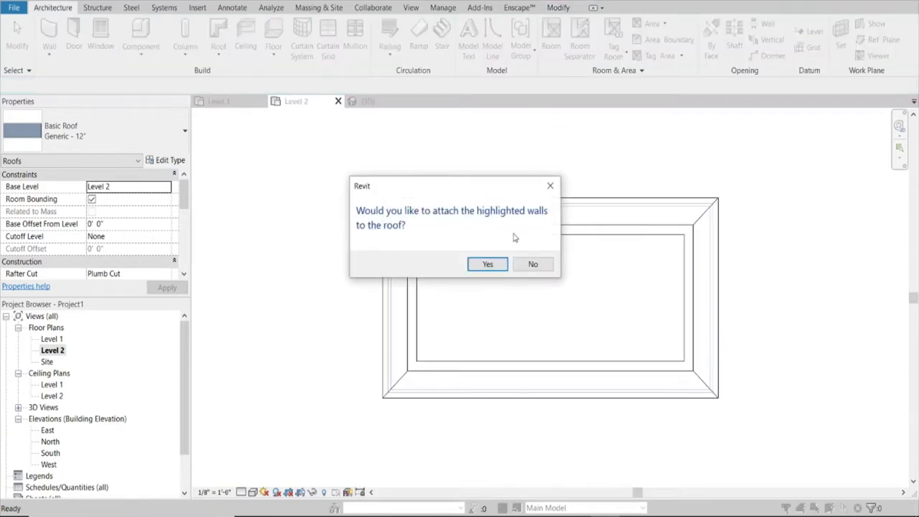
Attach the walls to the roof and orbit the building in the {3D} view.
left_click(533, 264)
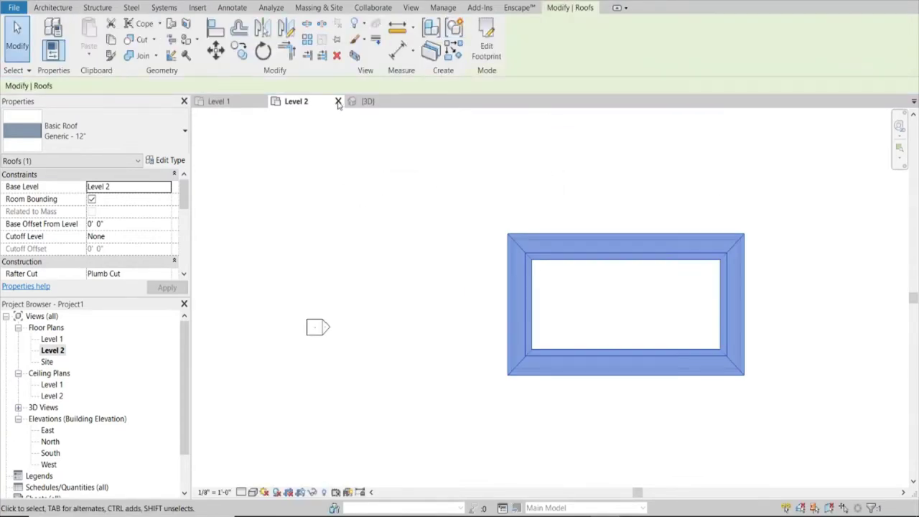
left_click(367, 102)
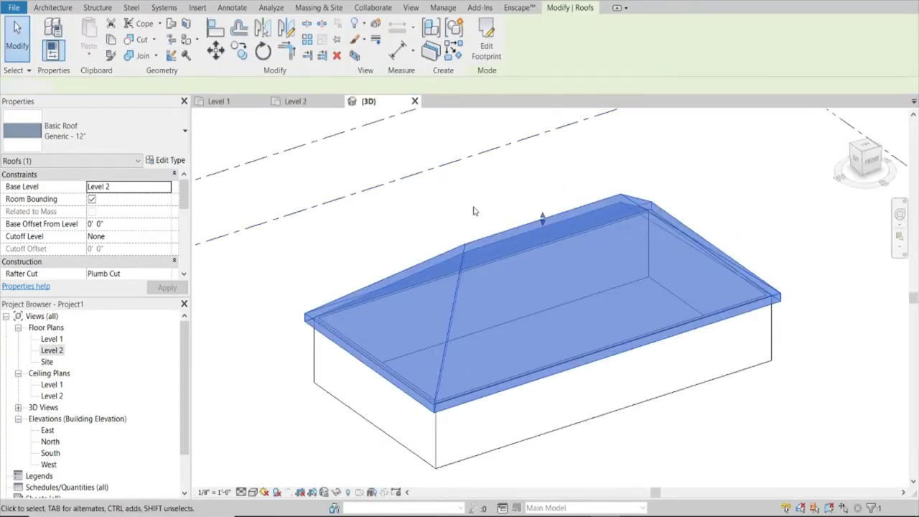
left_click(474, 211)
mouse_move(669, 198)
middle_mouse_down("shift")
mouse_move(345, 158)
mouse_move(287, 180)
mouse_move(301, 194)
middle_mouse_up("shift")
Select the hip roof and check its Generic - 12" type without changing it.
left_click(574, 309)
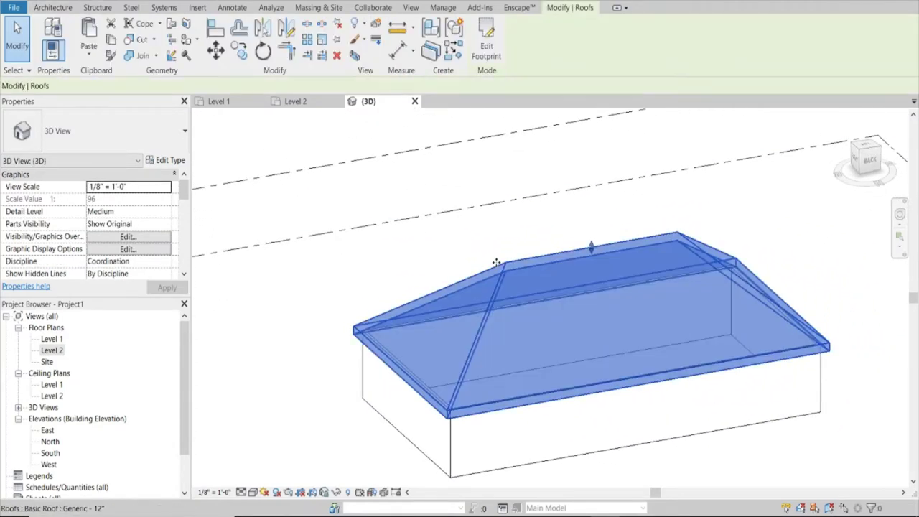
left_click(182, 133)
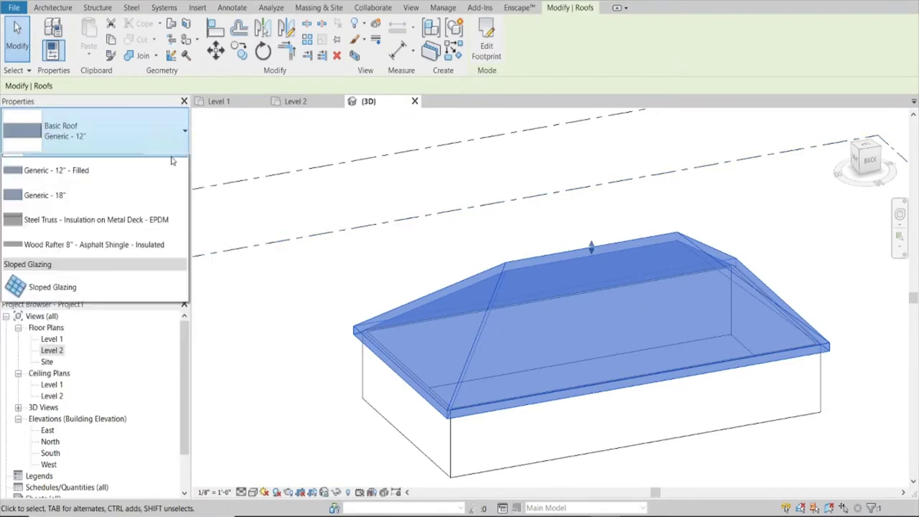
left_click(183, 132)
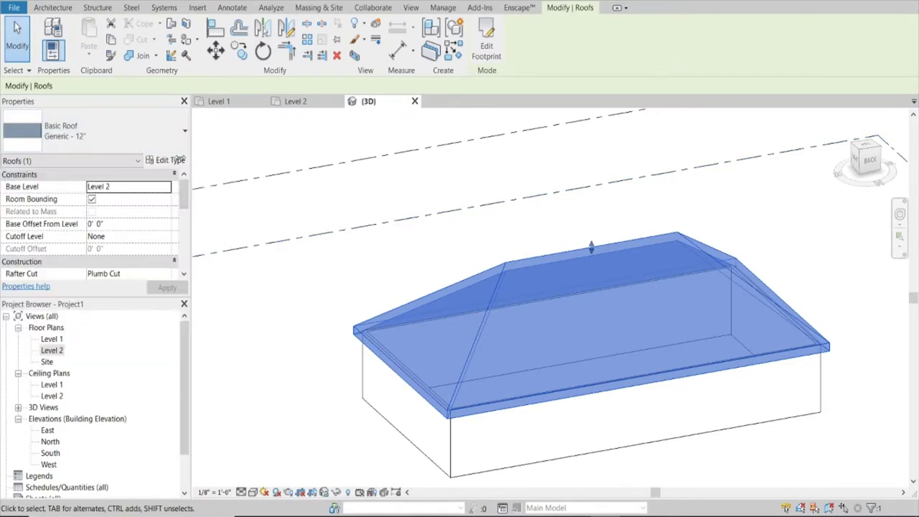
Duplicate the roof type as a new type named Generic - 1".
left_click(167, 161)
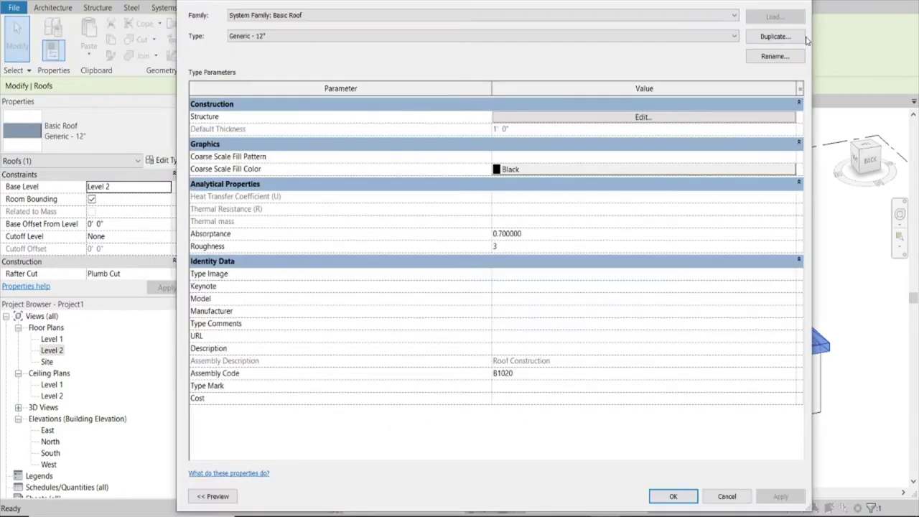
left_click(775, 38)
type("Generic - 1\"")
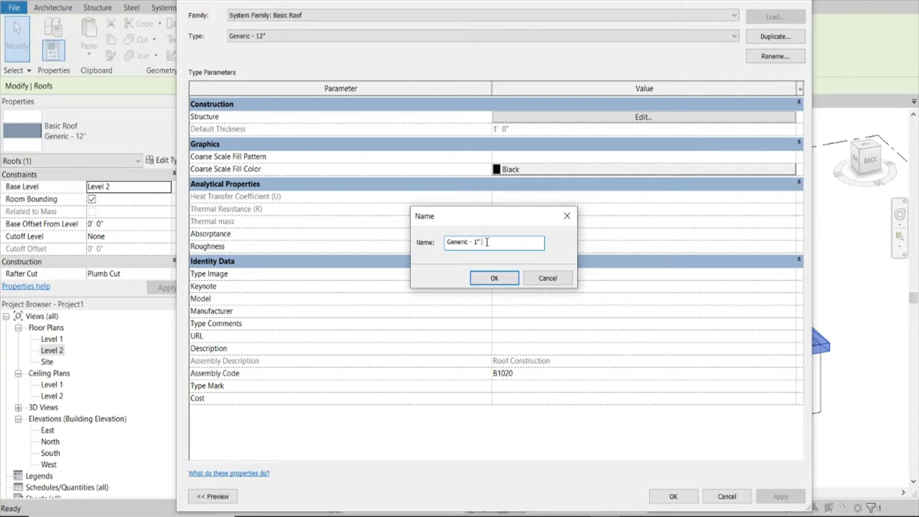
left_click(491, 279)
Give the roof's single 1" structure layer the Asphalt Shingle material and apply.
left_click(549, 118)
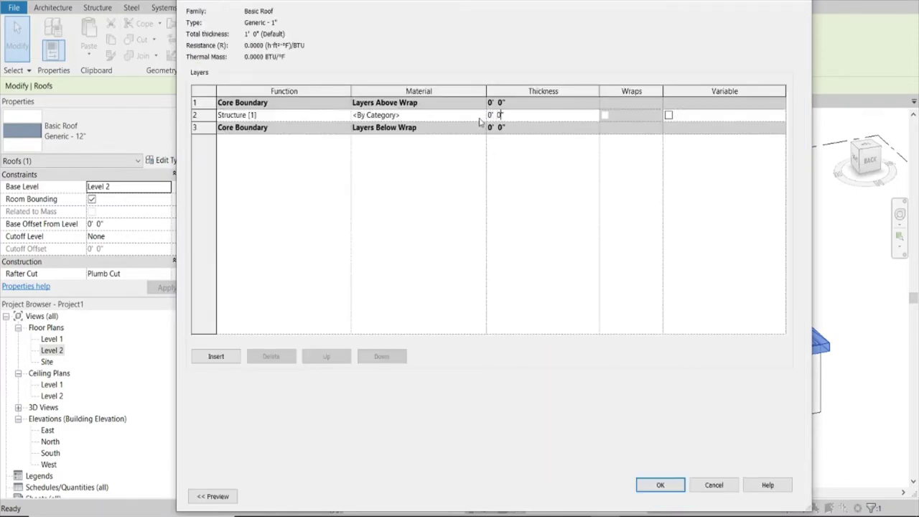
left_click(480, 119)
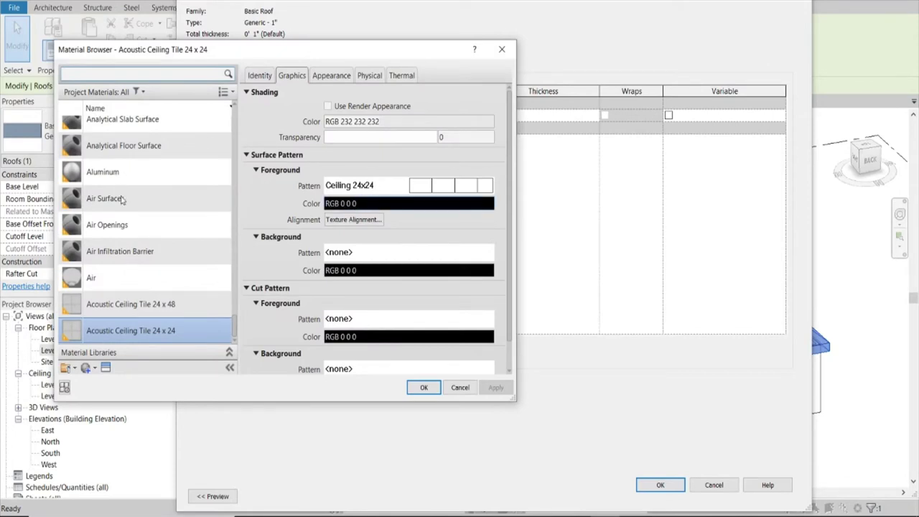
scroll(122, 200, "up", 1)
type("shingle")
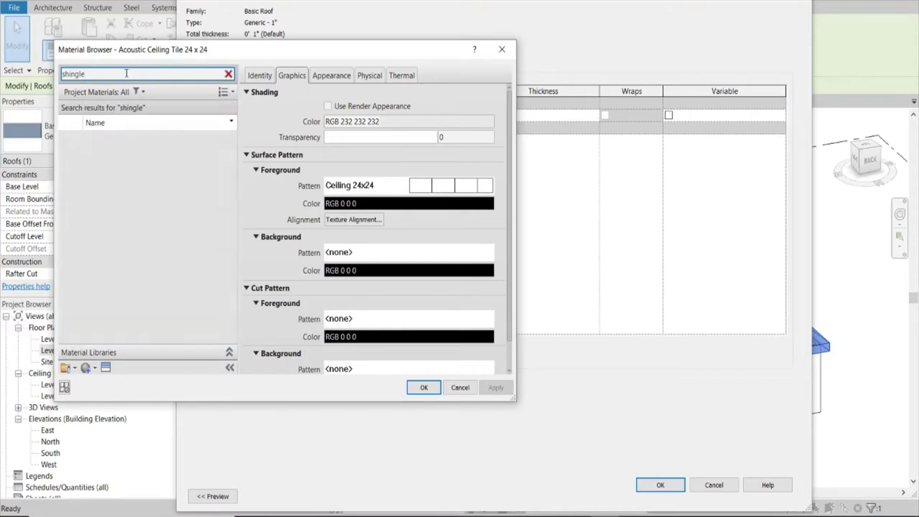
left_click(149, 145)
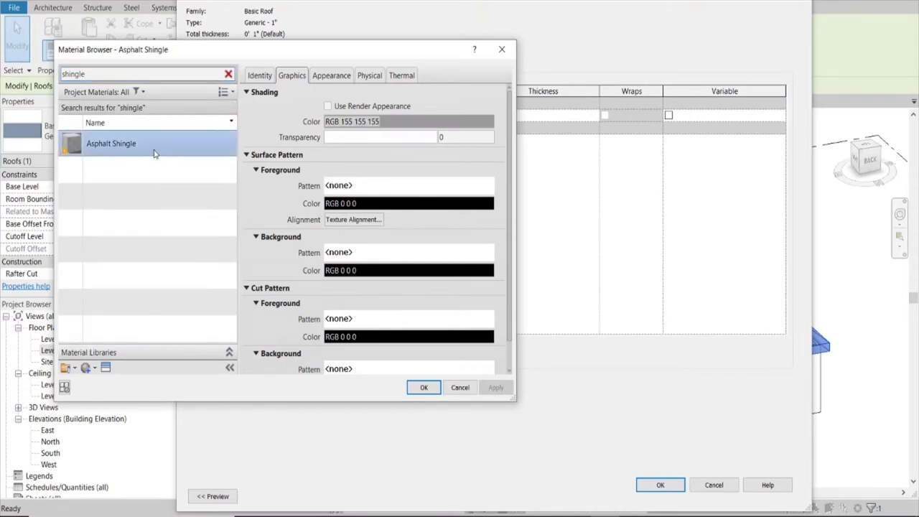
left_click(423, 388)
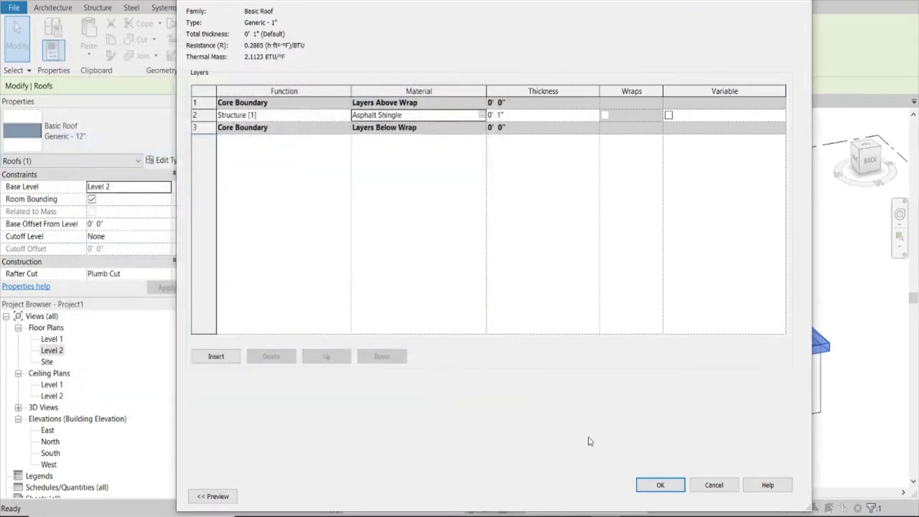
left_click(660, 488)
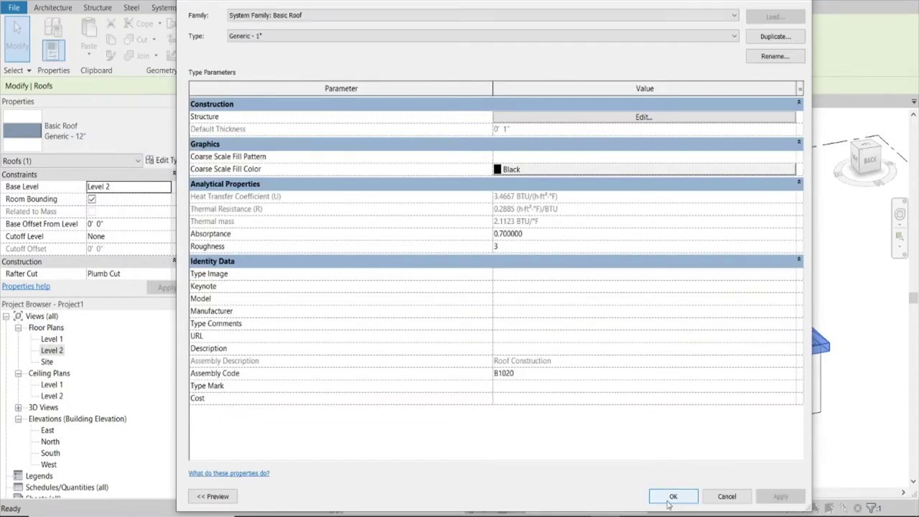
left_click(667, 494)
left_click(722, 217)
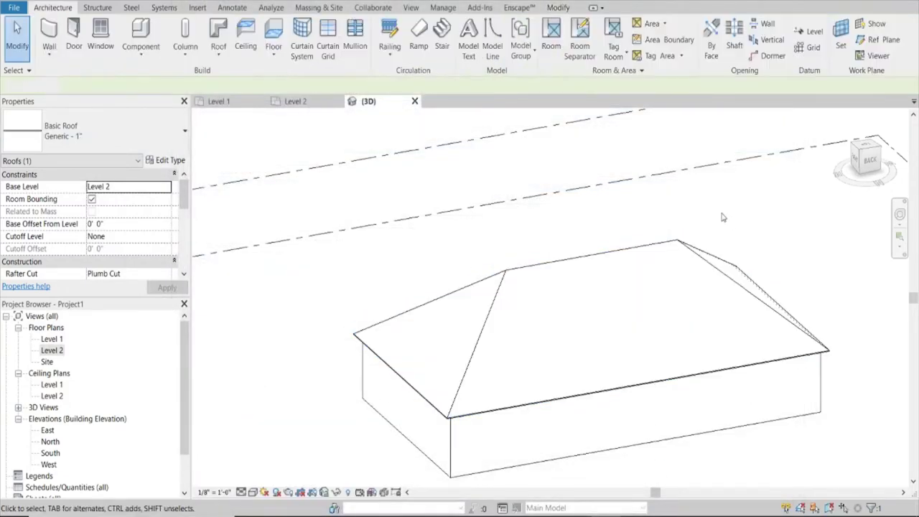
scroll(490, 381, "up", 2)
left_click(422, 208)
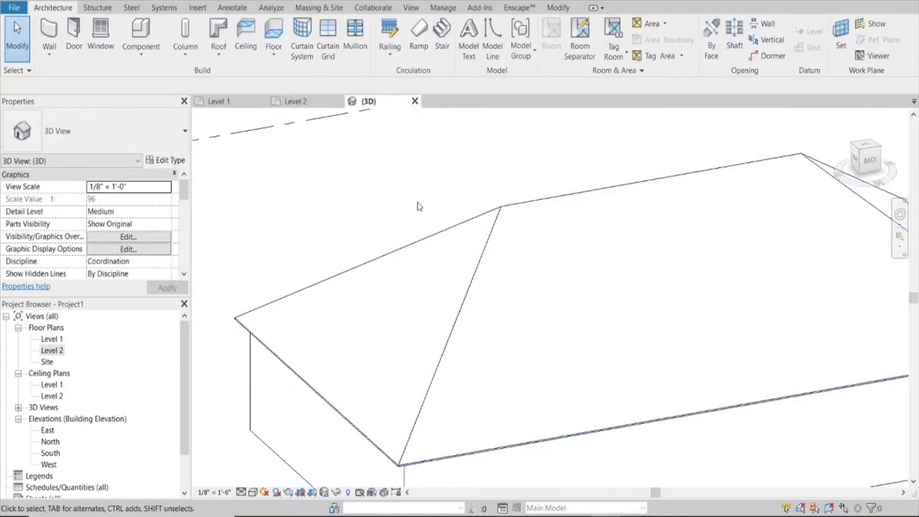
scroll(413, 190, "down", 2)
scroll(324, 187, "down", 2)
scroll(338, 180, "down", 2)
scroll(338, 221, "up", 3)
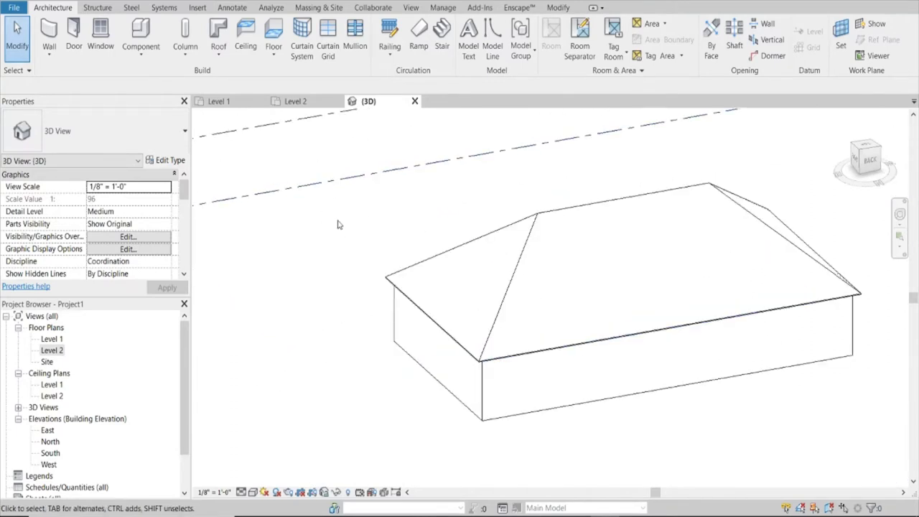
scroll(395, 217, "up", 3)
scroll(373, 226, "down", 3)
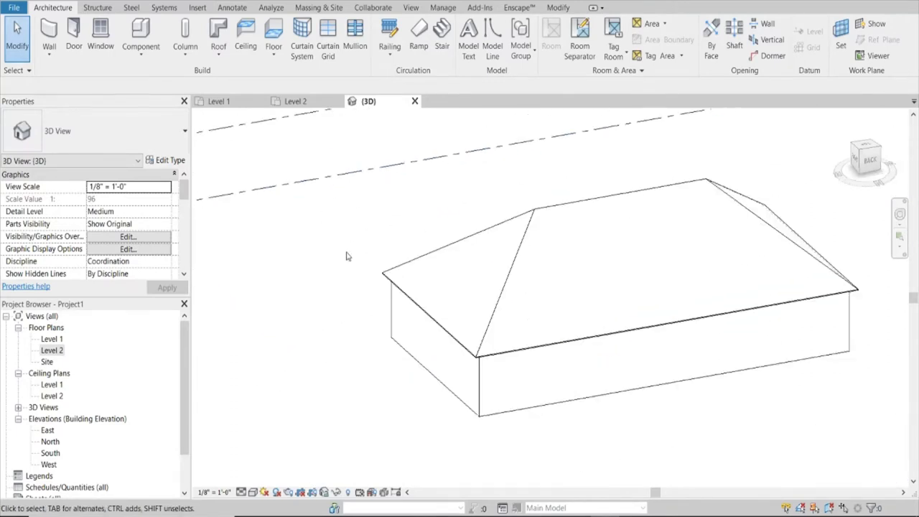
scroll(356, 269, "down", 1)
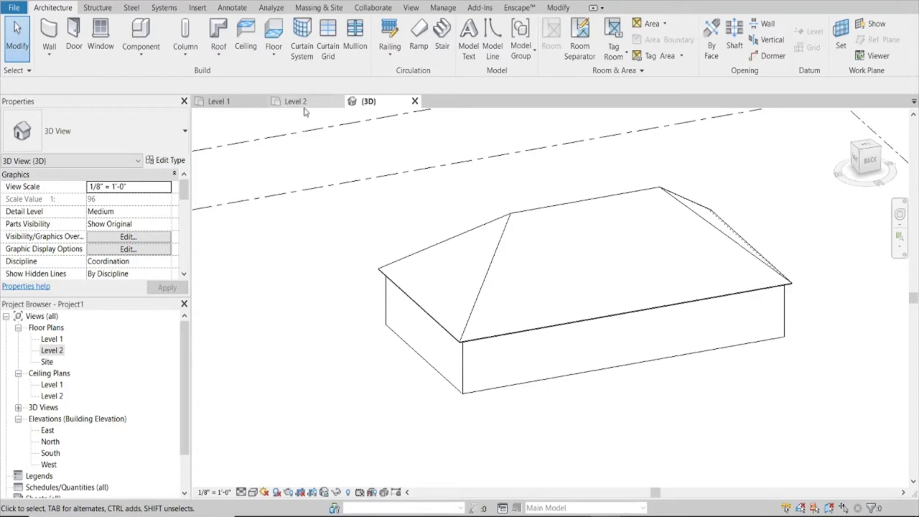
left_click(579, 194)
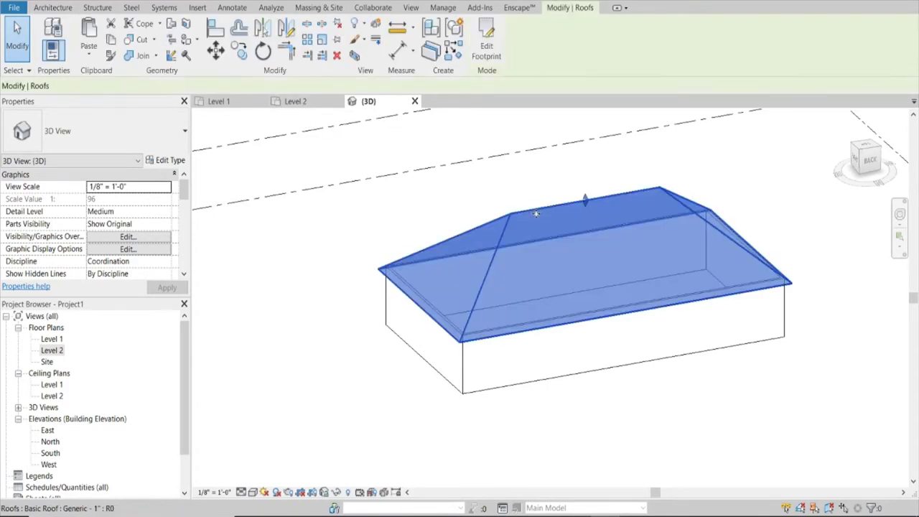
scroll(601, 165, "up", 2)
scroll(601, 165, "up", 1)
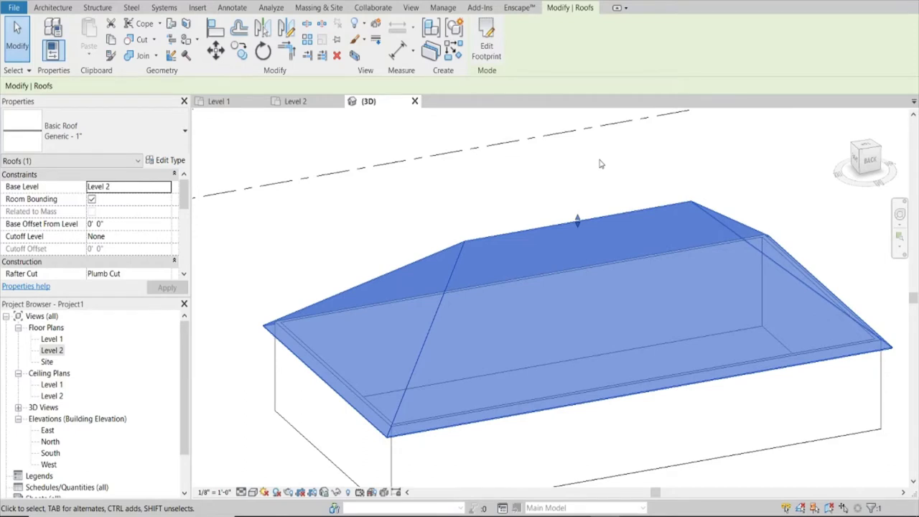
scroll(601, 164, "down", 2)
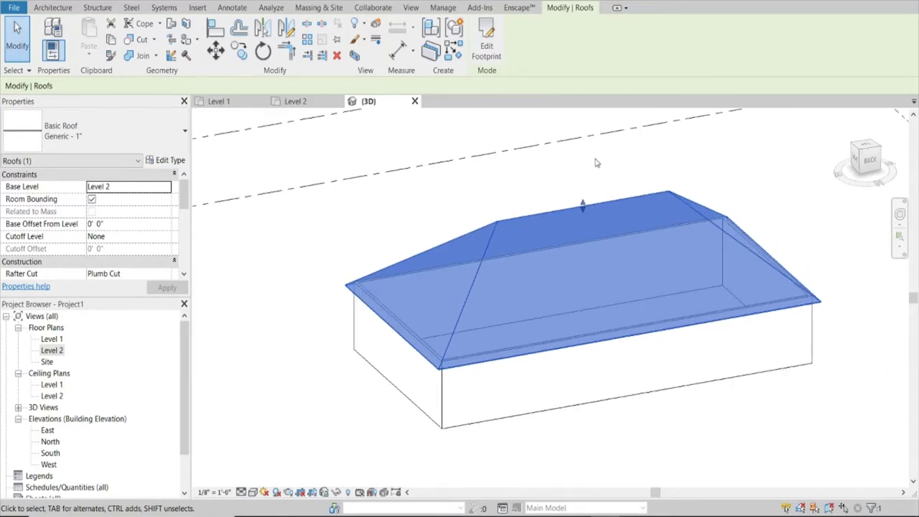
Override the roof's surface transparency to 20 in this view, then orbit to look down on it.
right_click(543, 179)
mouse_move(601, 239)
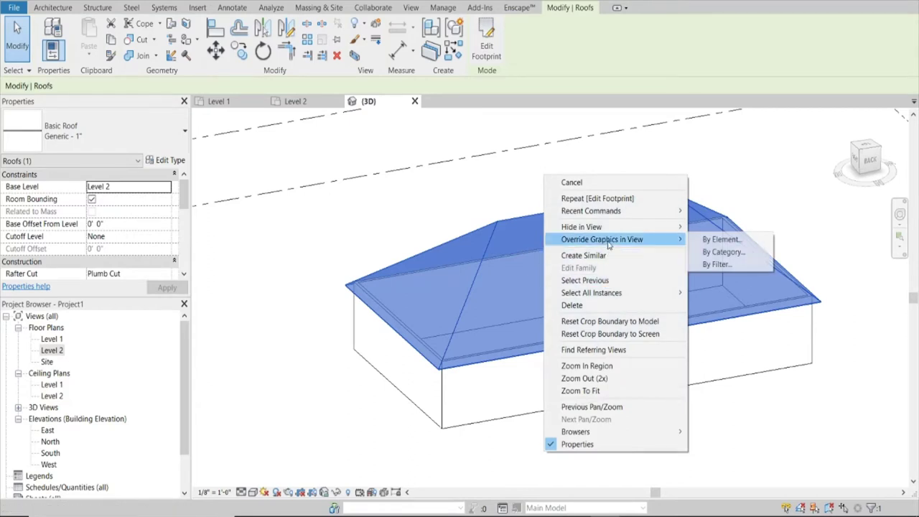
left_click(716, 242)
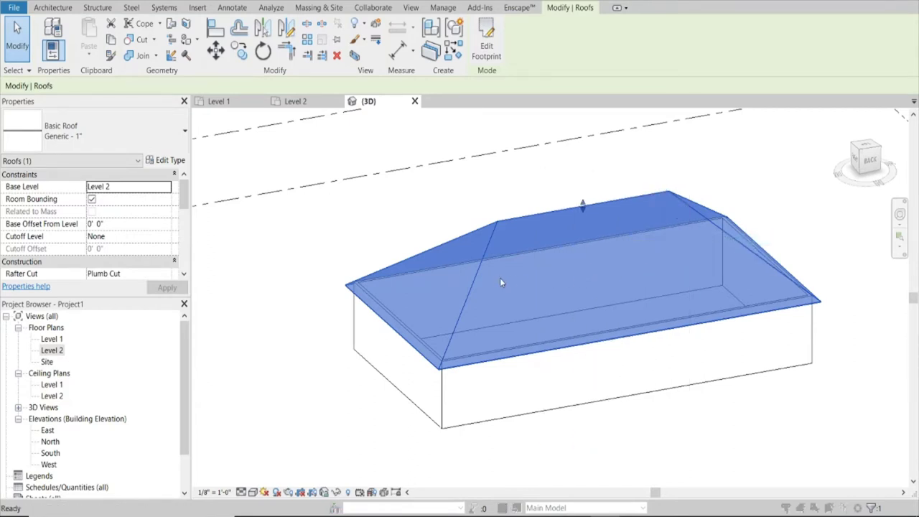
left_click(450, 251)
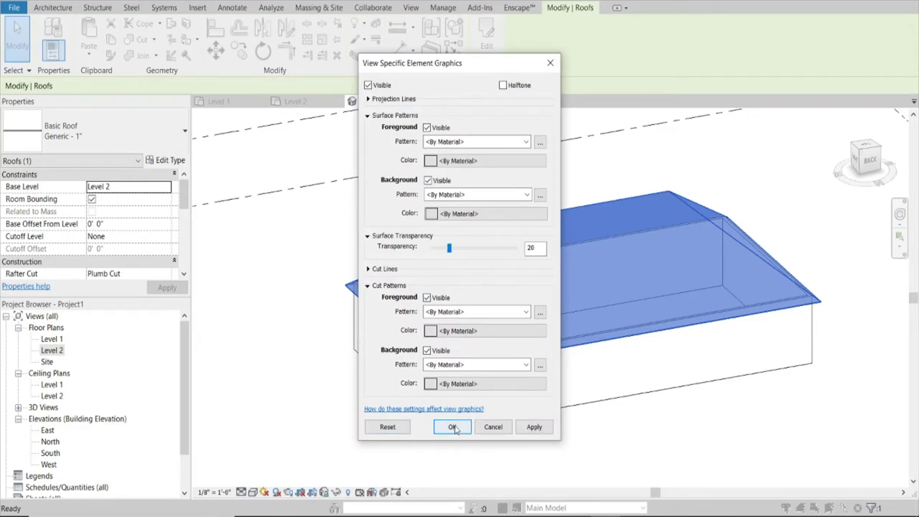
left_click(453, 428)
left_click(594, 462)
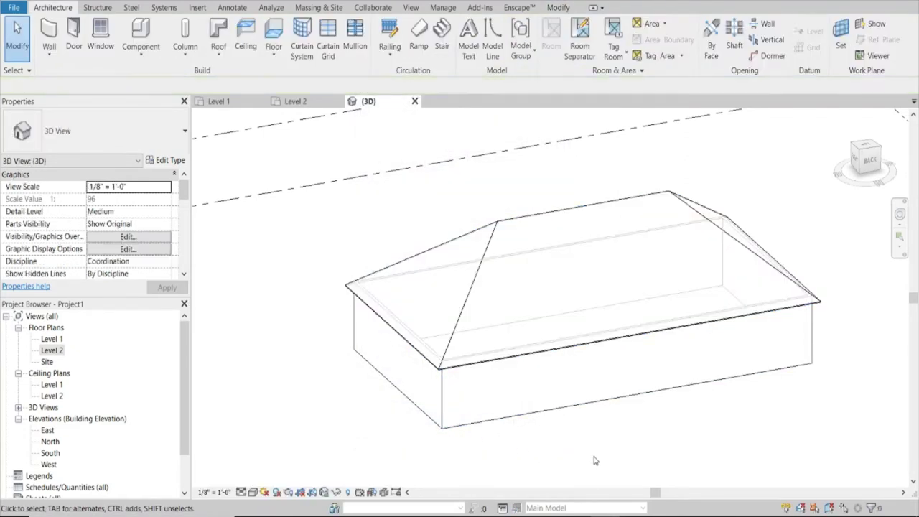
middle_click_drag(594, 462, 514, 195, "shift")
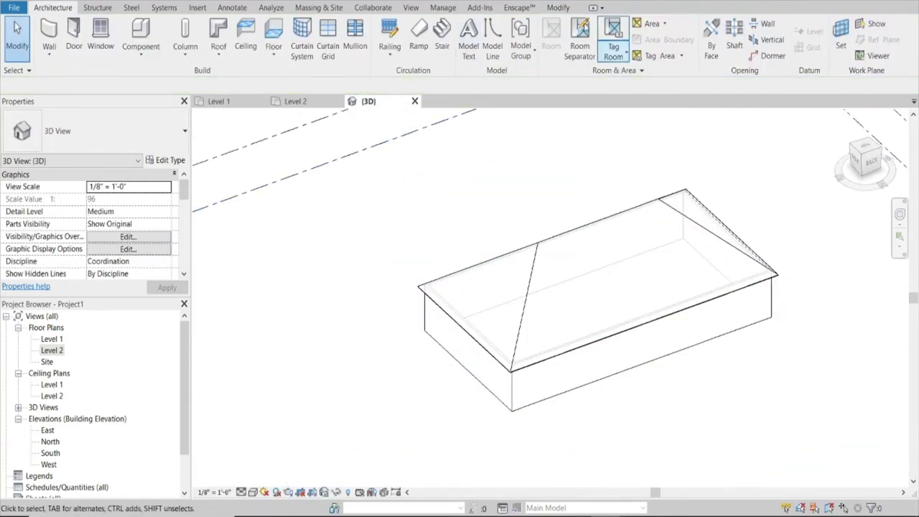
Start a new Beam System from the Structure tab, keeping the Structural Framing System type.
left_click(89, 9)
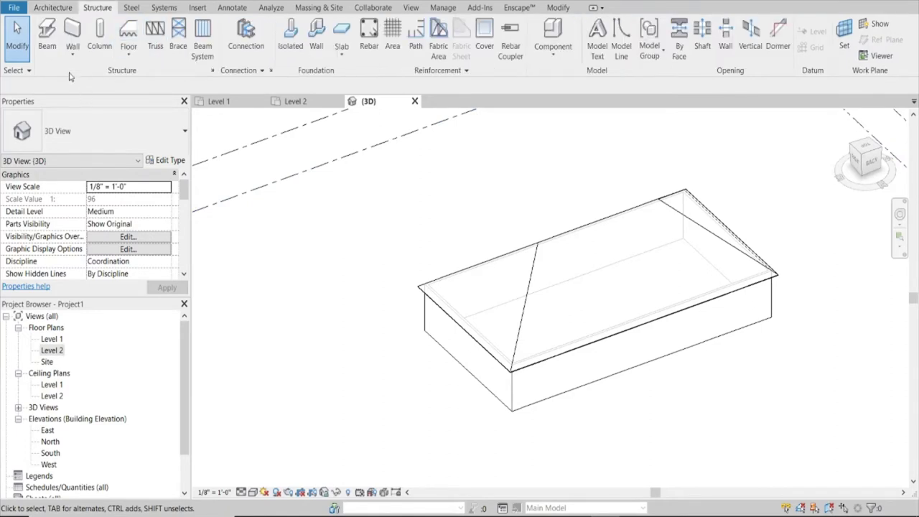
left_click(202, 30)
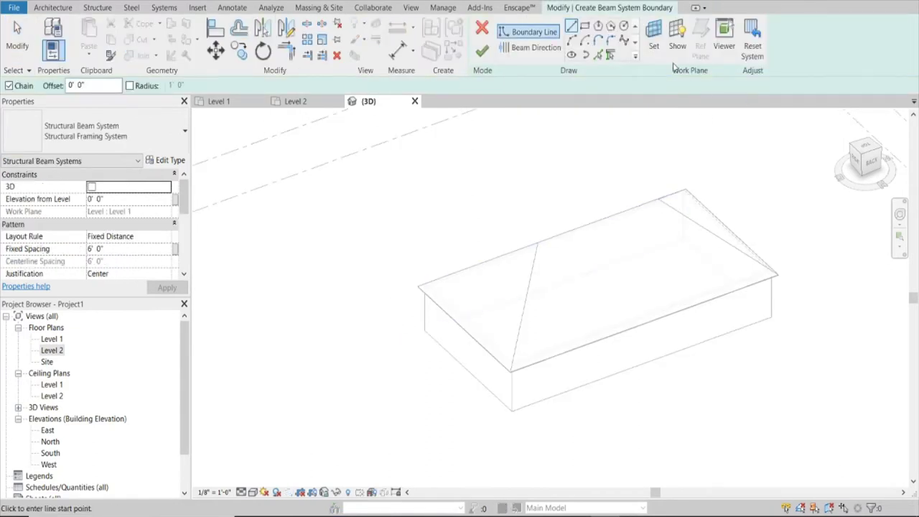
left_click(183, 131)
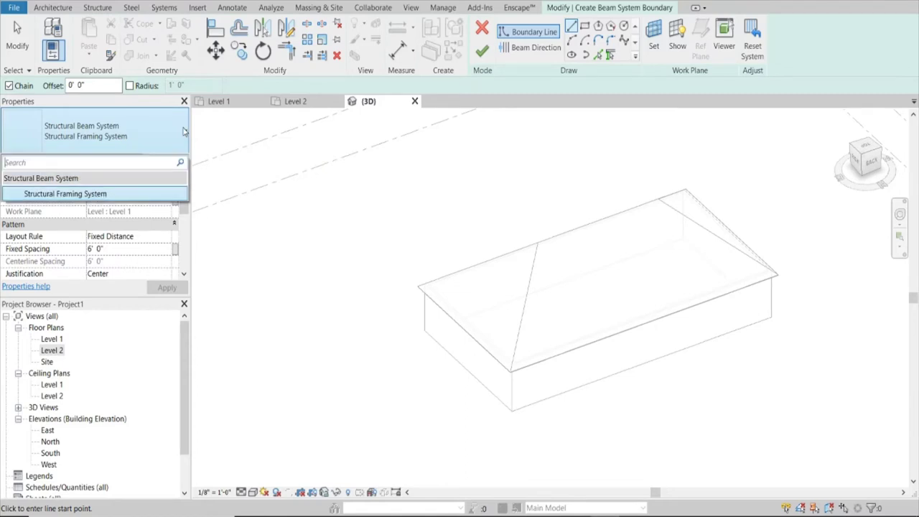
left_click(186, 135)
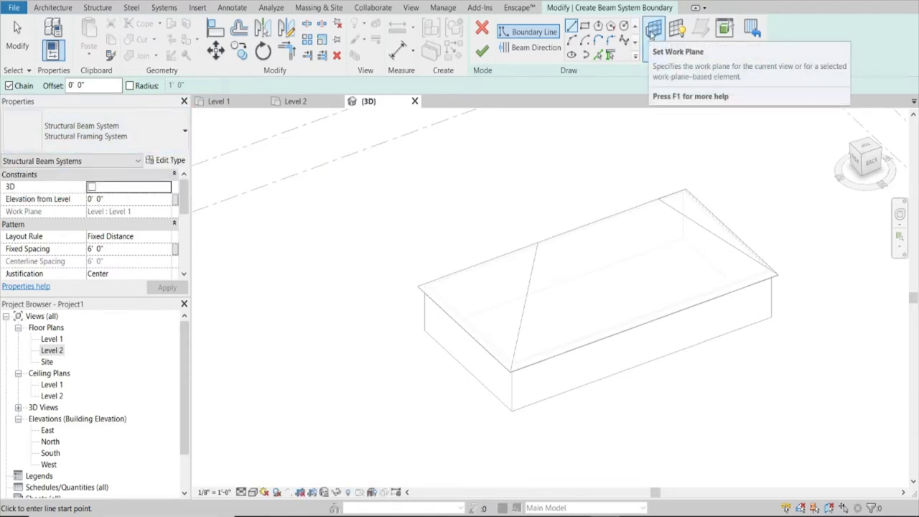
Set the beam system's work plane to Pick a plane and cycle to the roof face.
left_click(652, 36)
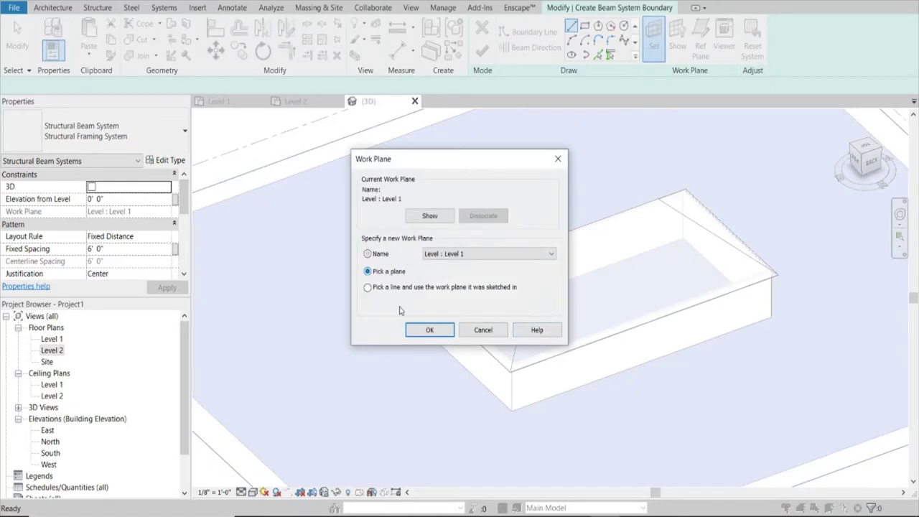
left_click(421, 329)
scroll(507, 342, "up", 3)
scroll(532, 352, "up", 2)
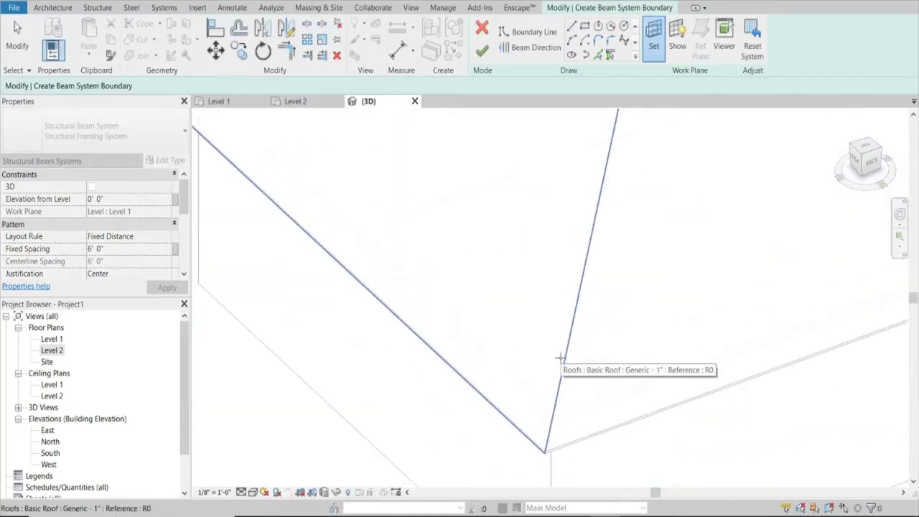
key("Tab")
key("Tab")
scroll(560, 357, "up", 3)
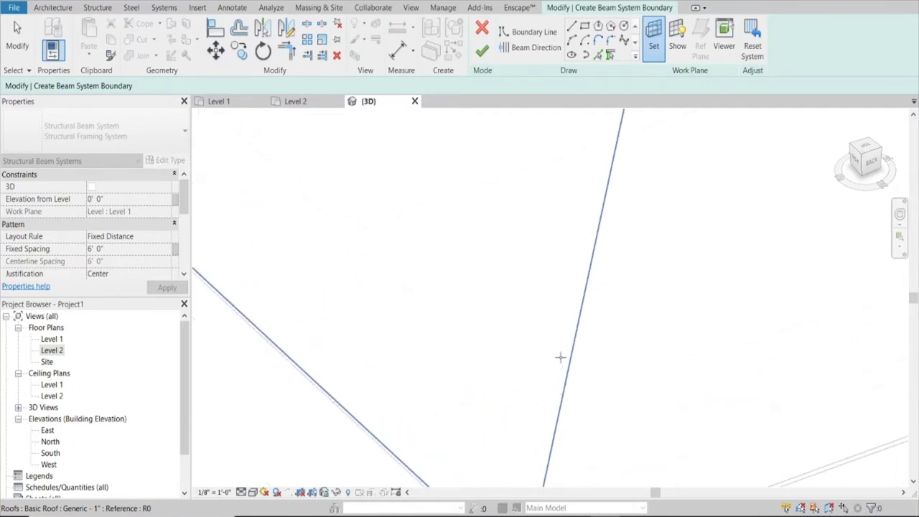
scroll(496, 271, "down", 3)
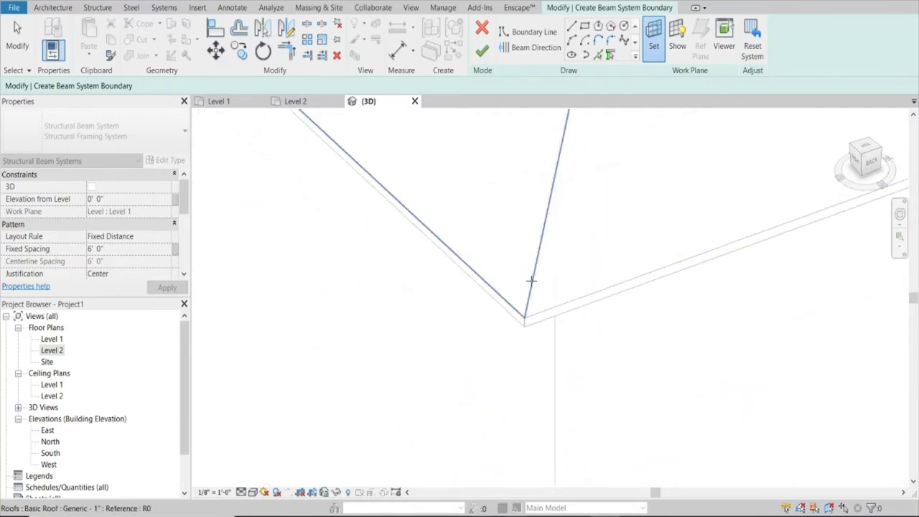
Pick the sloped Generic - 1" roof face as the beam system's work plane.
scroll(531, 280, "up", 2)
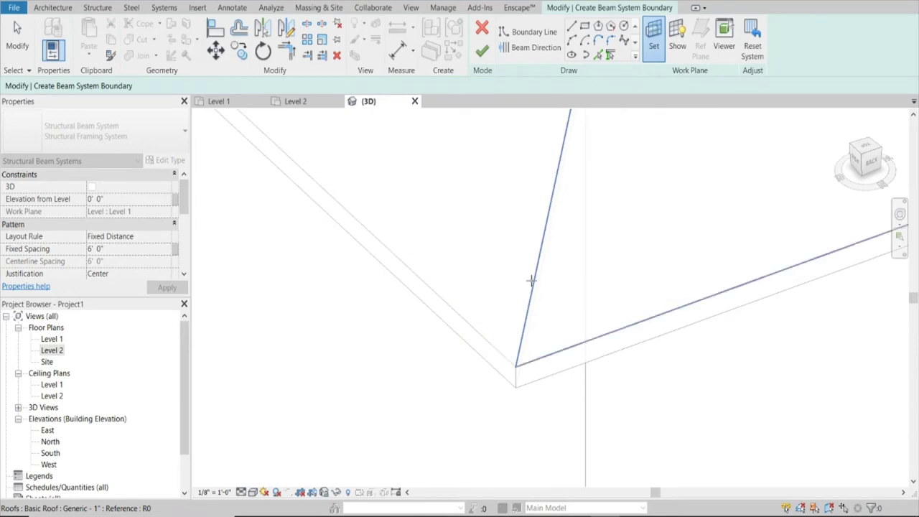
left_click(528, 334)
scroll(486, 420, "up", 1)
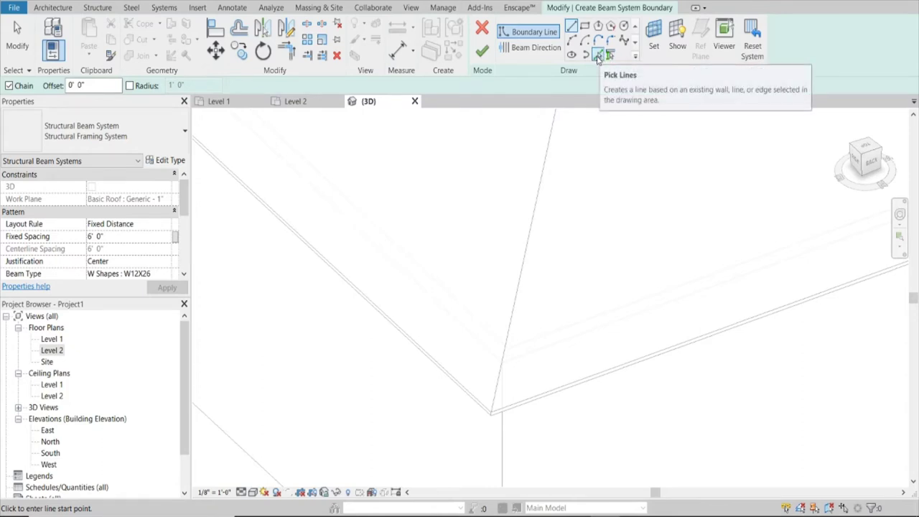
Create boundary lines from the chained edges of that roof face.
left_click(597, 57)
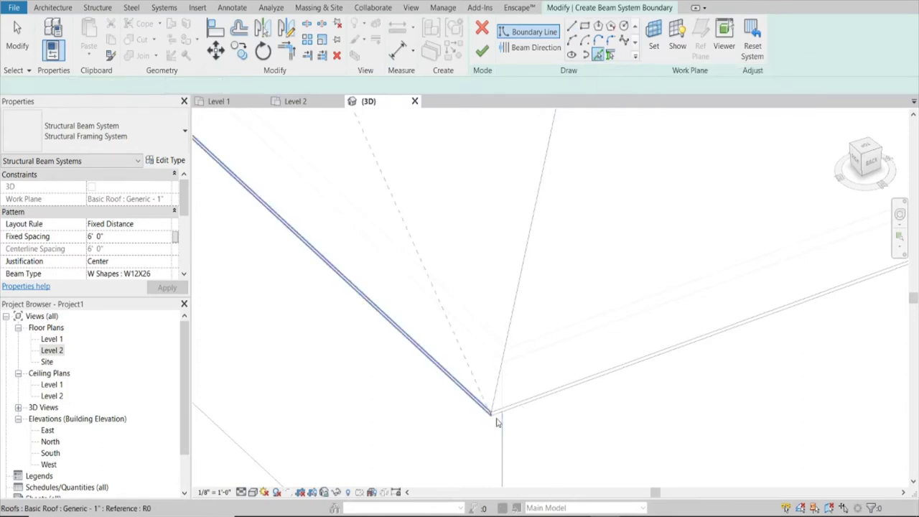
key("Tab")
left_click(488, 377)
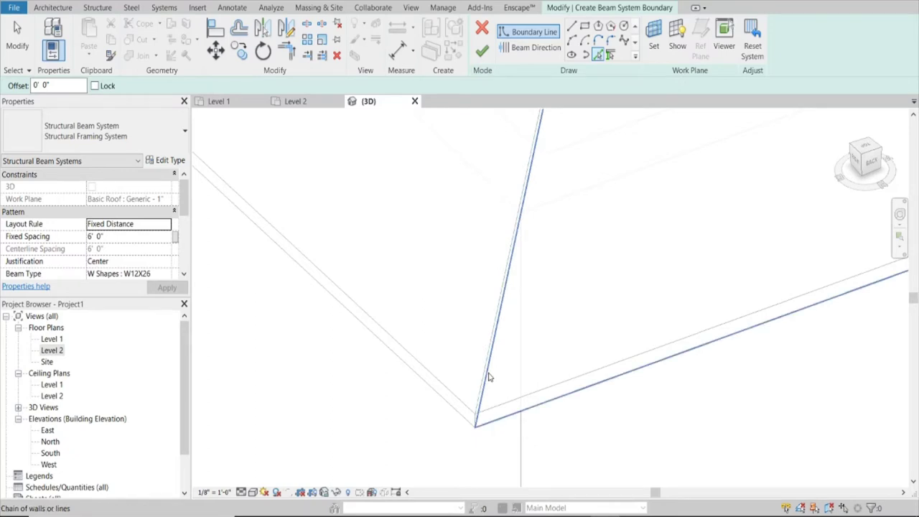
scroll(474, 449, "down", 2)
scroll(474, 449, "down", 2)
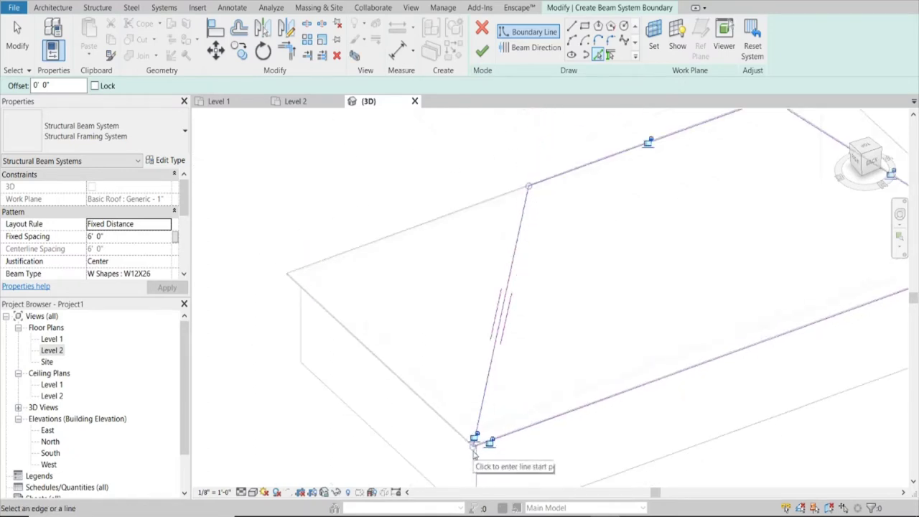
scroll(473, 450, "down", 1)
scroll(471, 451, "down", 1)
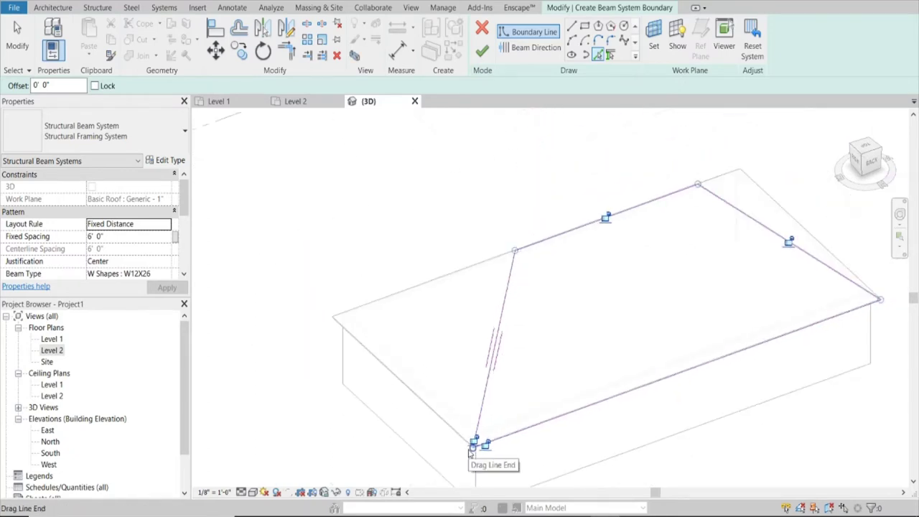
Set the beam direction from the top edge midpoint to the bottom edge and finish the beam system.
left_click(535, 47)
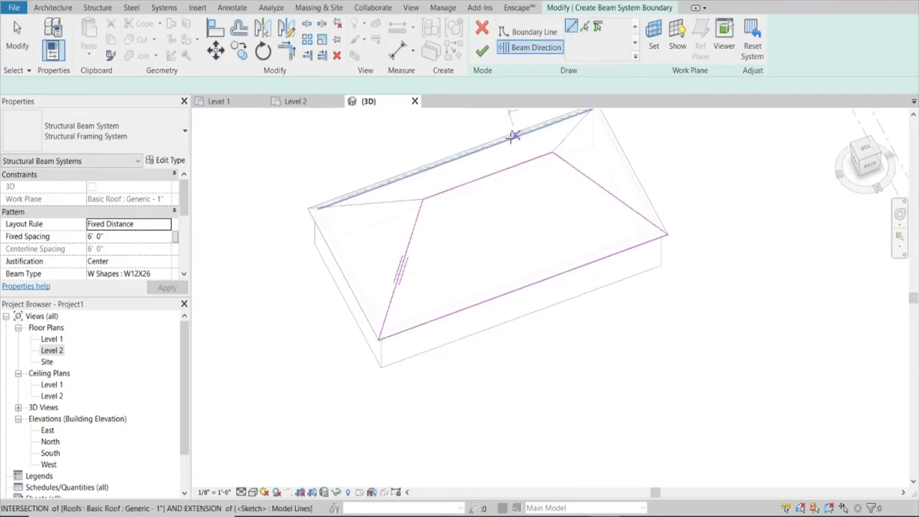
left_click(488, 175)
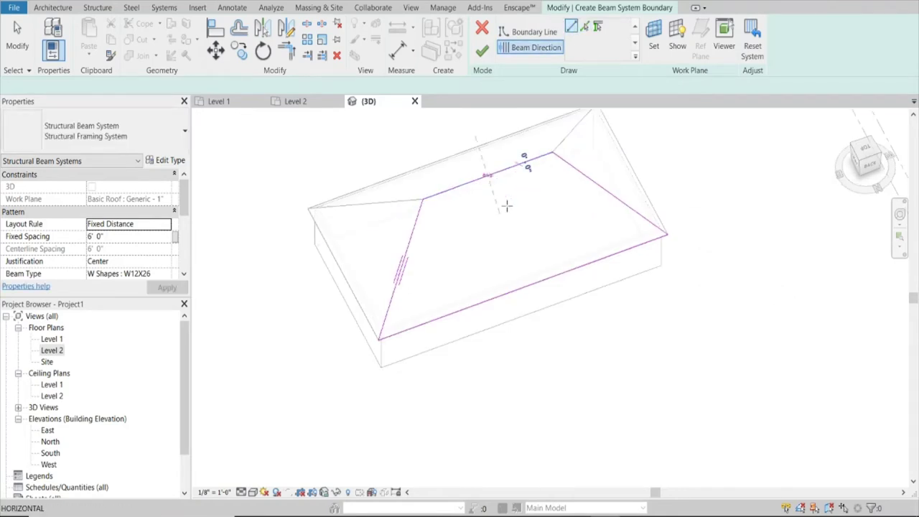
left_click(522, 286)
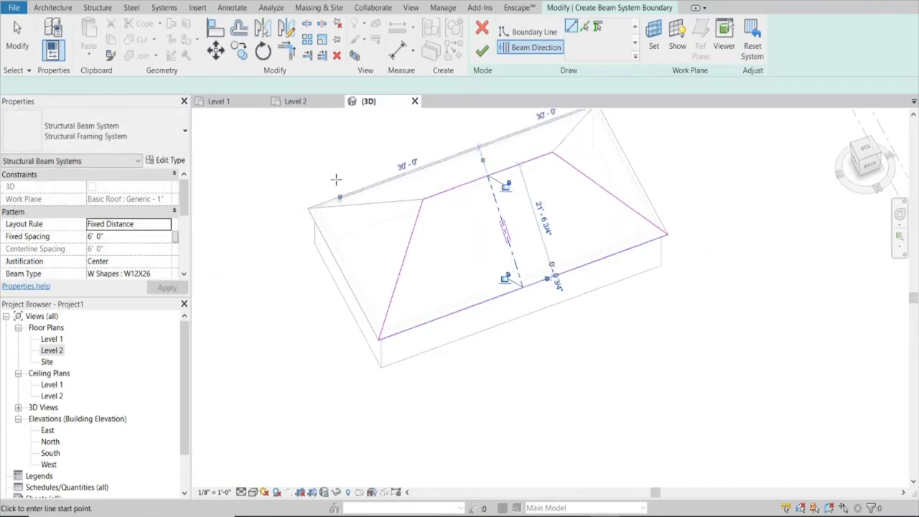
left_click(482, 50)
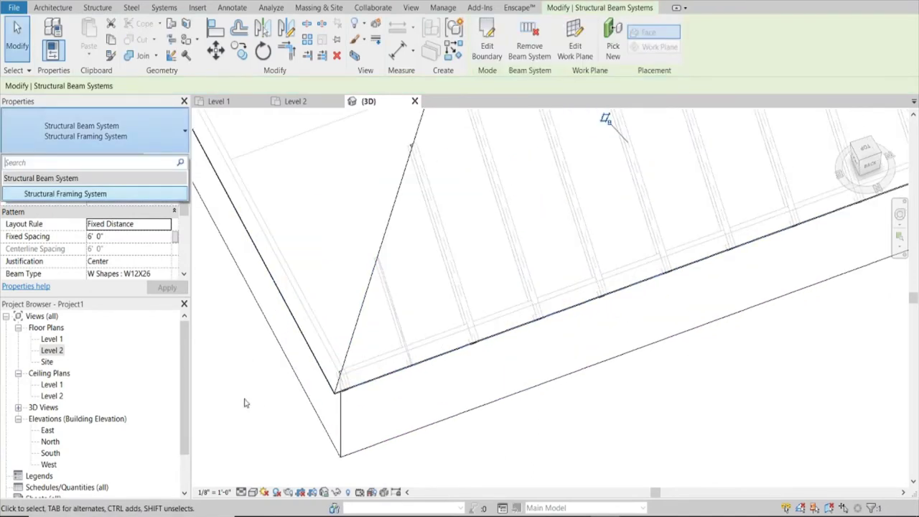
left_click(225, 346)
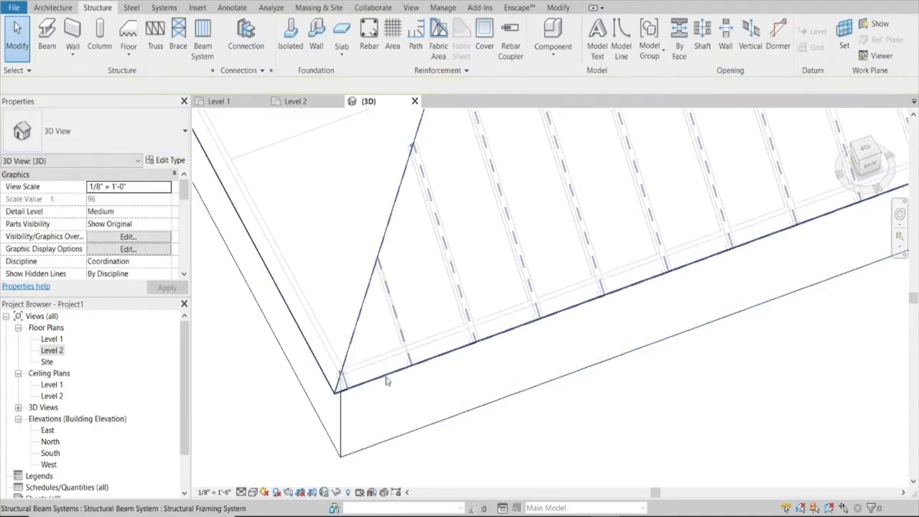
Change the roof beam system's beam type from W12X26 to Dimension Lumber : 2x12 and apply.
left_click(386, 380)
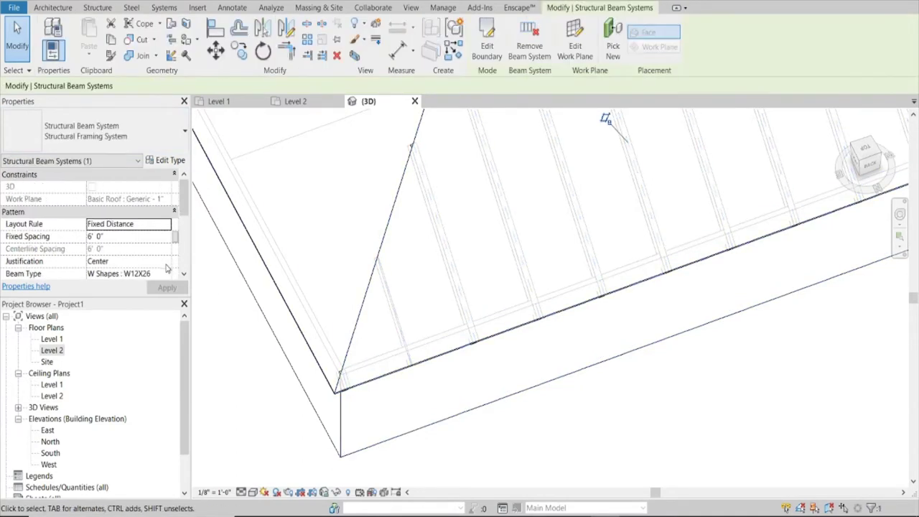
left_click(170, 275)
left_click(166, 262)
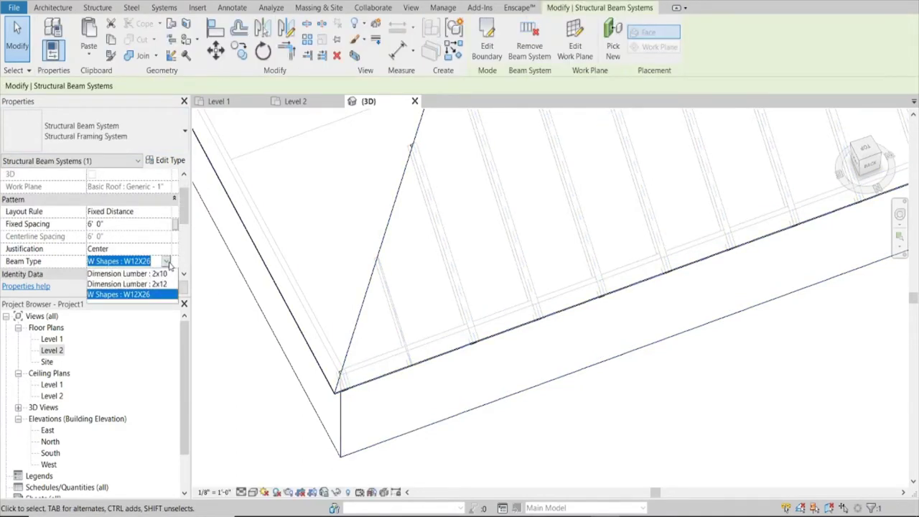
left_click(166, 284)
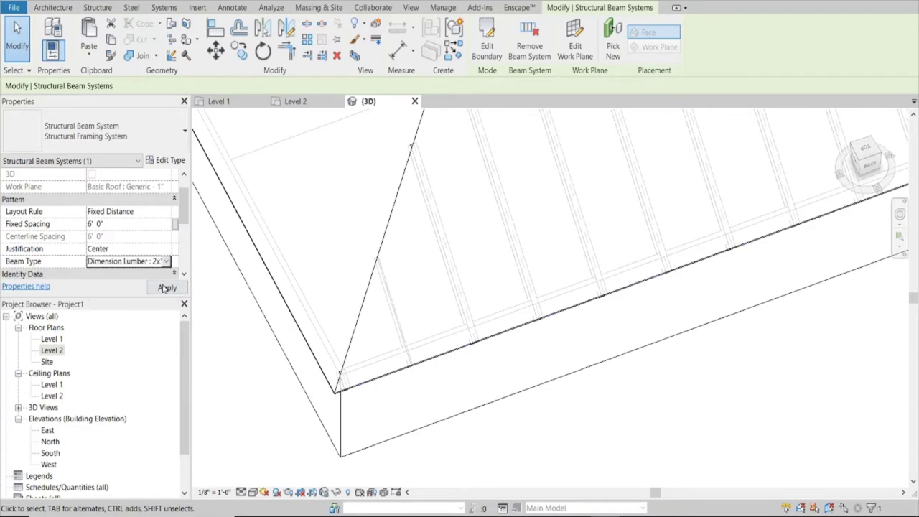
left_click(600, 435)
scroll(600, 437, "down", 3)
scroll(655, 280, "up", 3)
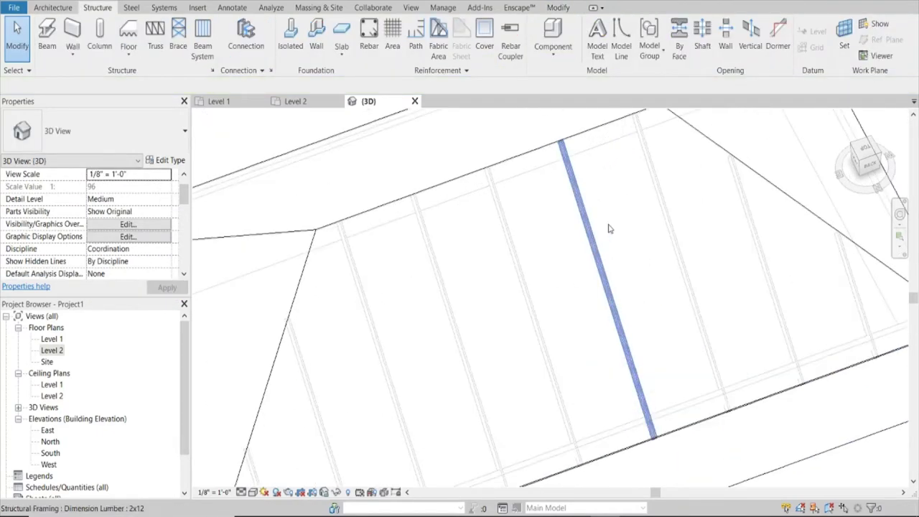
scroll(471, 232, "down", 2)
scroll(438, 213, "down", 2)
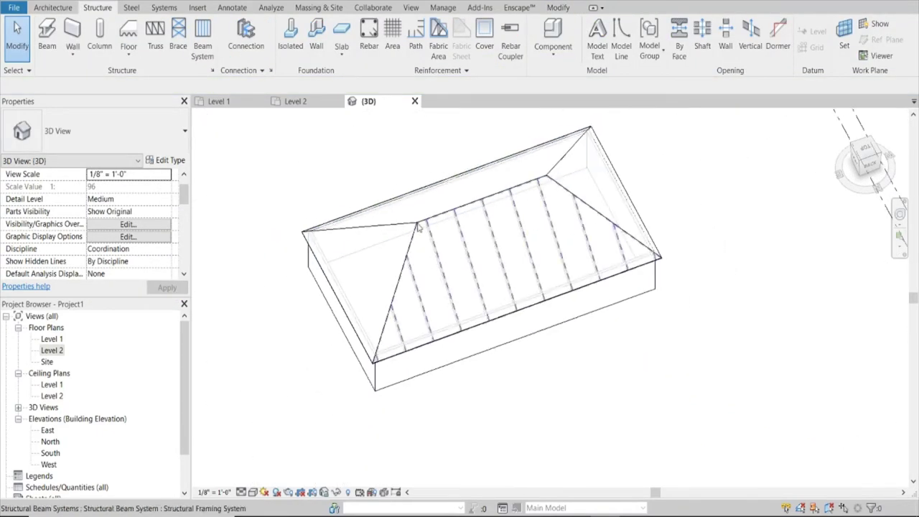
scroll(335, 272, "up", 3)
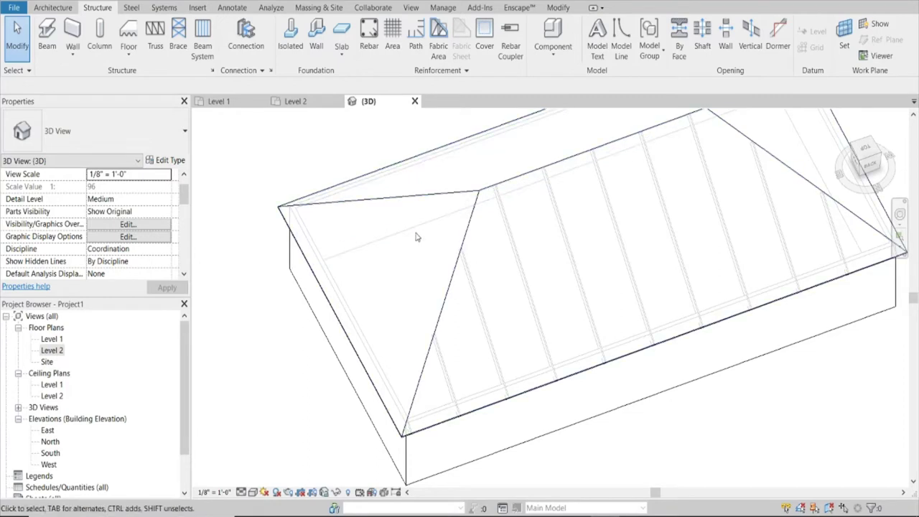
Start another beam system with its work plane set to Pick a plane.
left_click(203, 37)
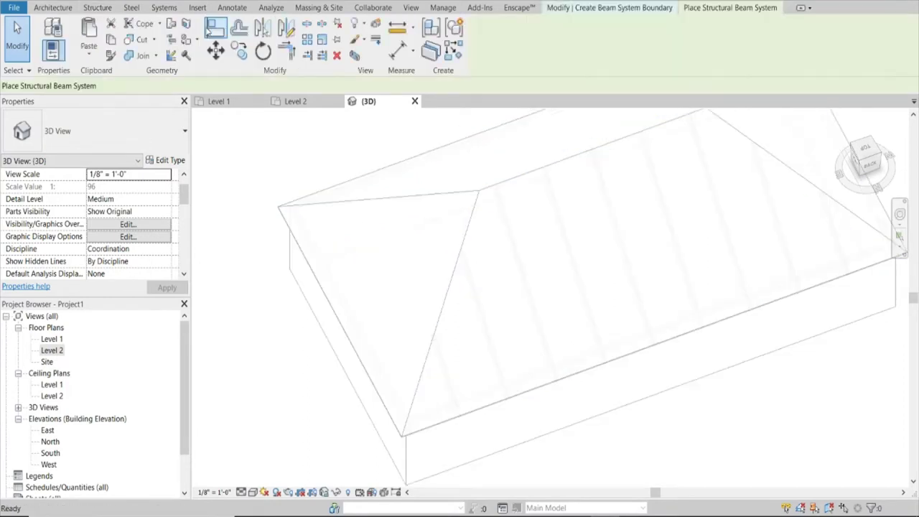
left_click(654, 45)
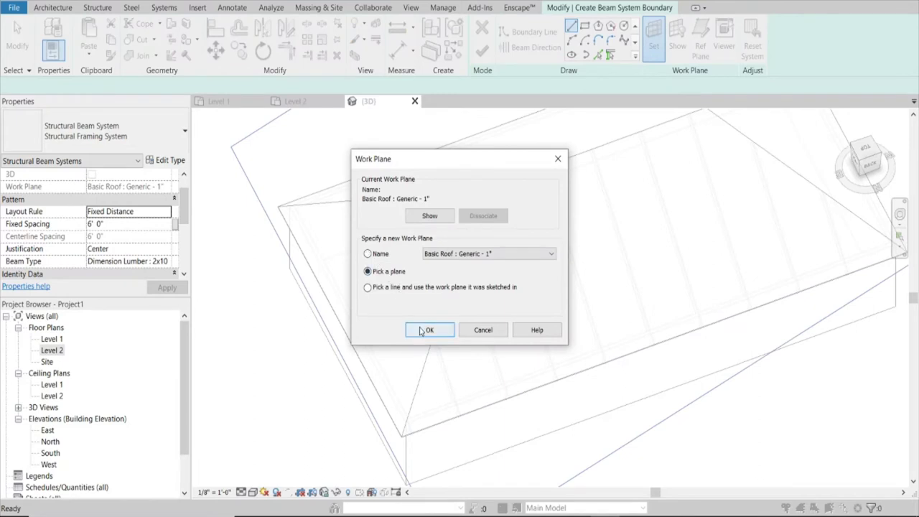
left_click(428, 330)
scroll(276, 221, "up", 5)
mouse_move(238, 210)
middle_mouse_down()
mouse_move(424, 222)
mouse_move(509, 244)
mouse_move(491, 208)
middle_mouse_up()
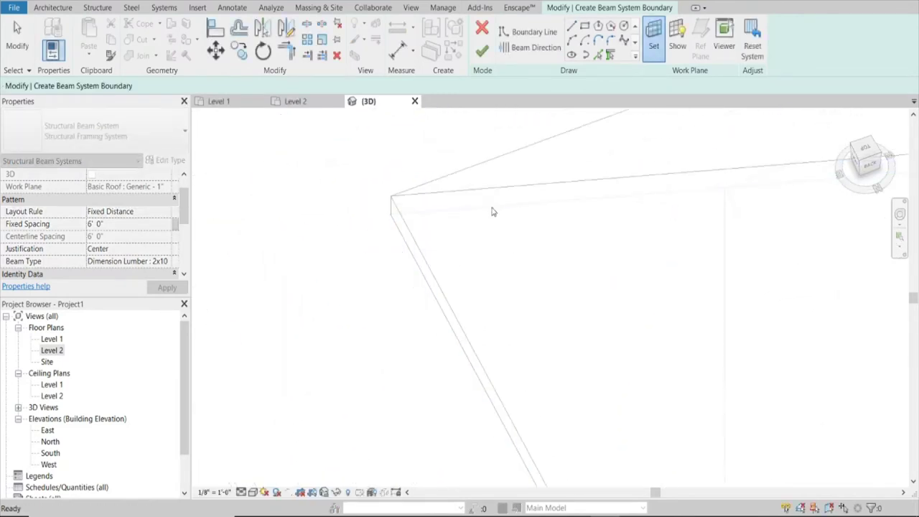
Outline the new beam system with boundary lines from another roof face's chained edges.
key("l")
key("i")
scroll(302, 276, "down", 1)
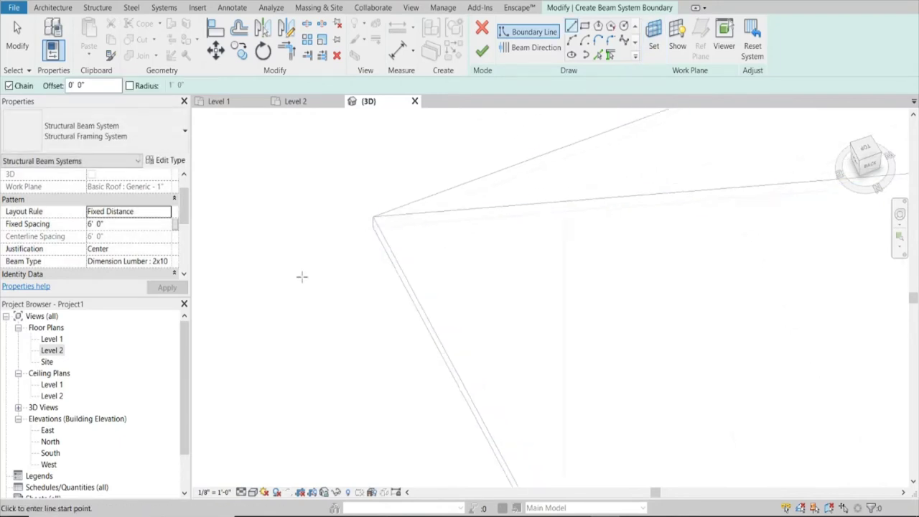
scroll(301, 276, "down", 1)
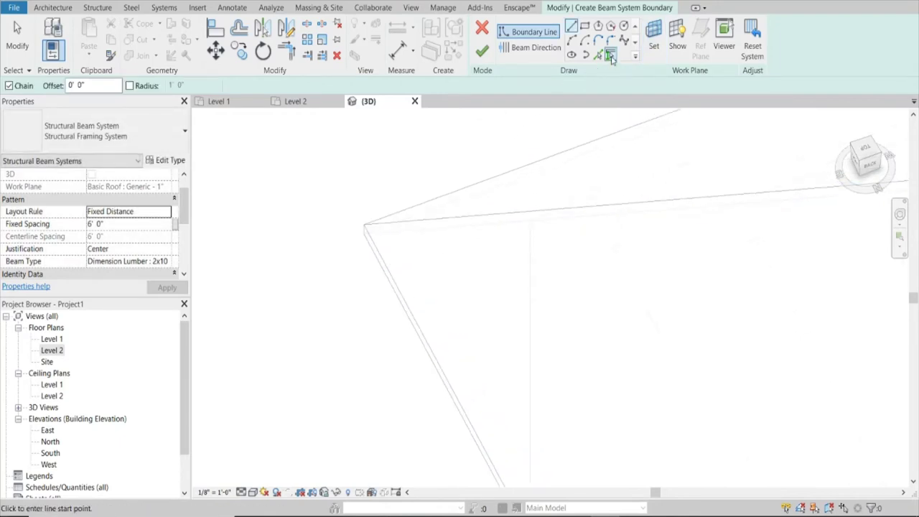
left_click(597, 56)
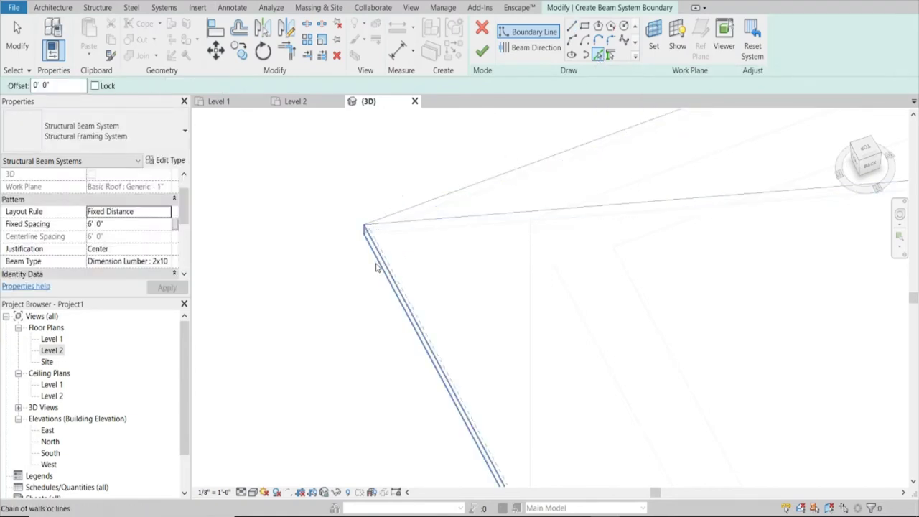
key("Tab")
left_click(395, 238)
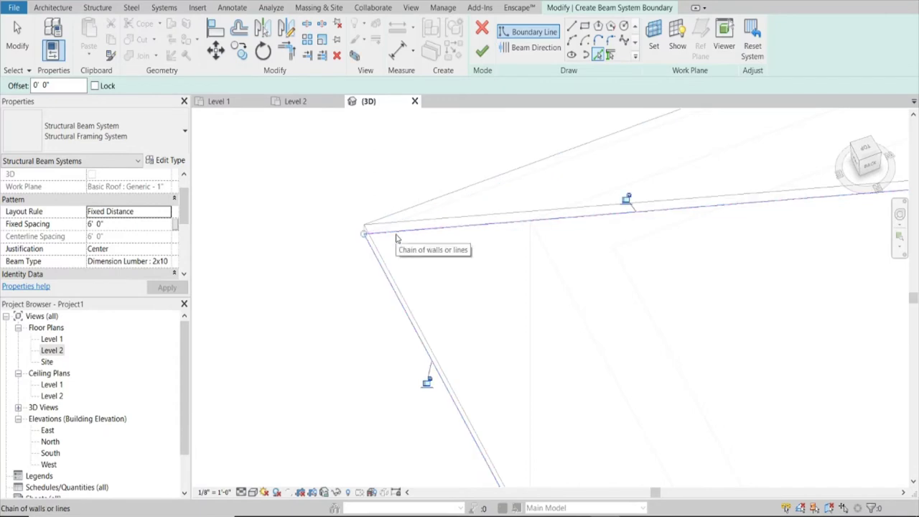
middle_click_drag(395, 238, 420, 89)
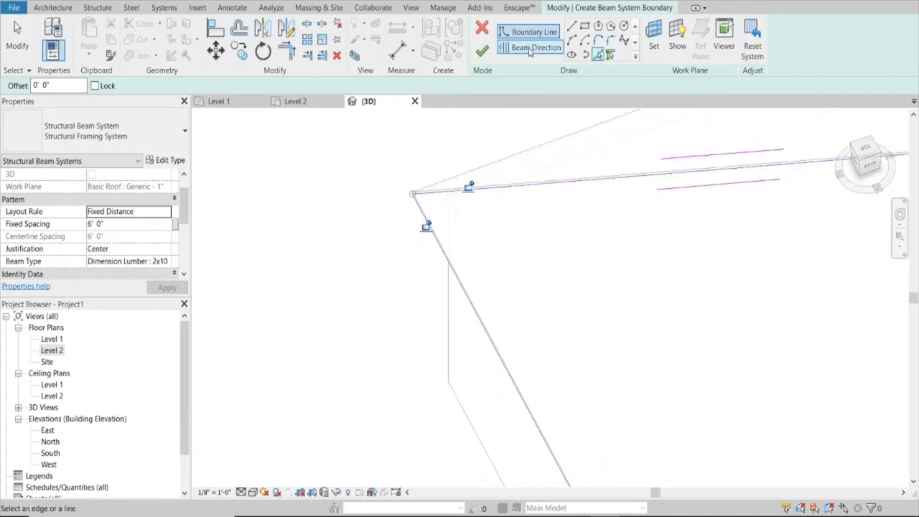
Draw the rafter direction from the roof corner to the edge midpoint and finish the 2x12 beam system at 1' 0" spacing.
scroll(414, 231, "down", 2)
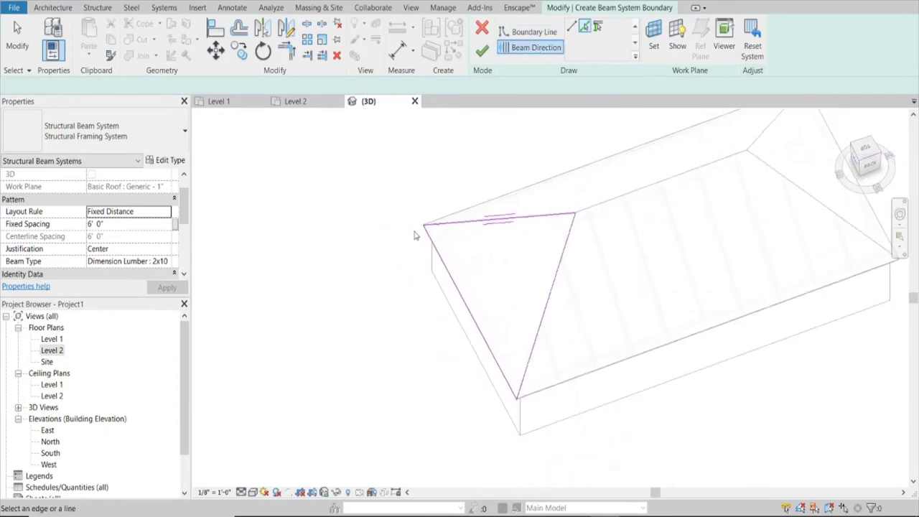
scroll(614, 232, "up", 2)
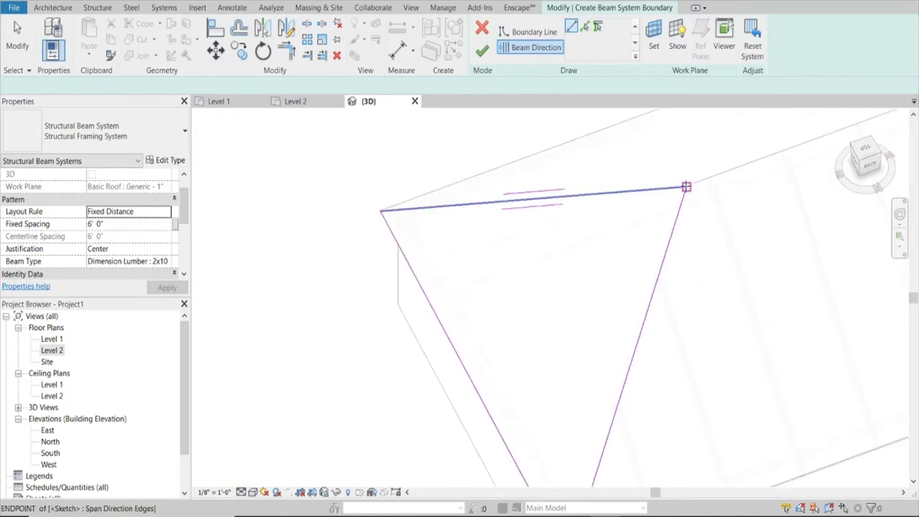
scroll(687, 186, "up", 3)
left_click(673, 191)
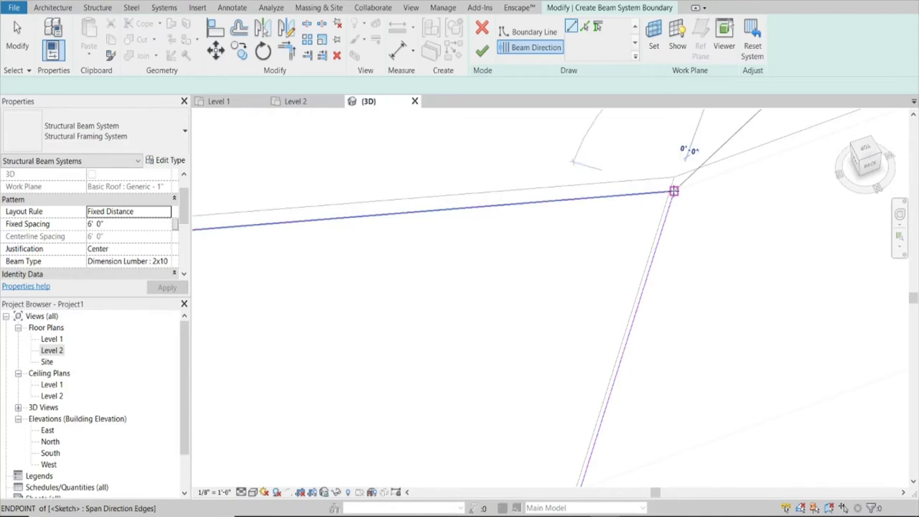
scroll(718, 158, "down", 5)
scroll(393, 316, "up", 1)
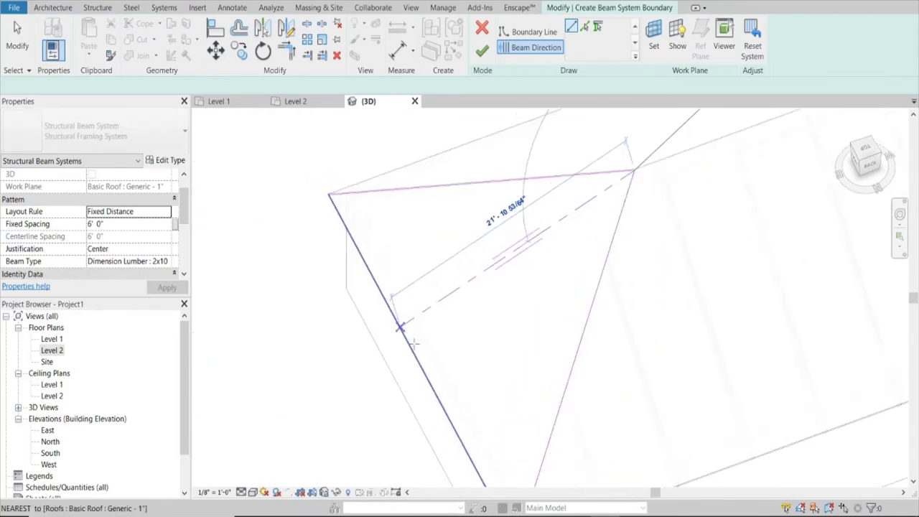
scroll(409, 345, "up", 2)
scroll(419, 370, "down", 3)
scroll(424, 378, "down", 1)
scroll(425, 380, "down", 2)
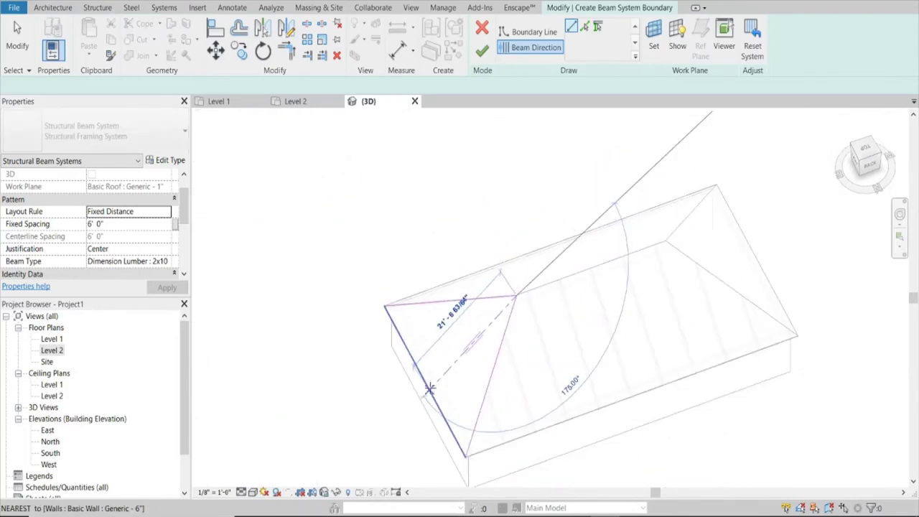
left_click(425, 381)
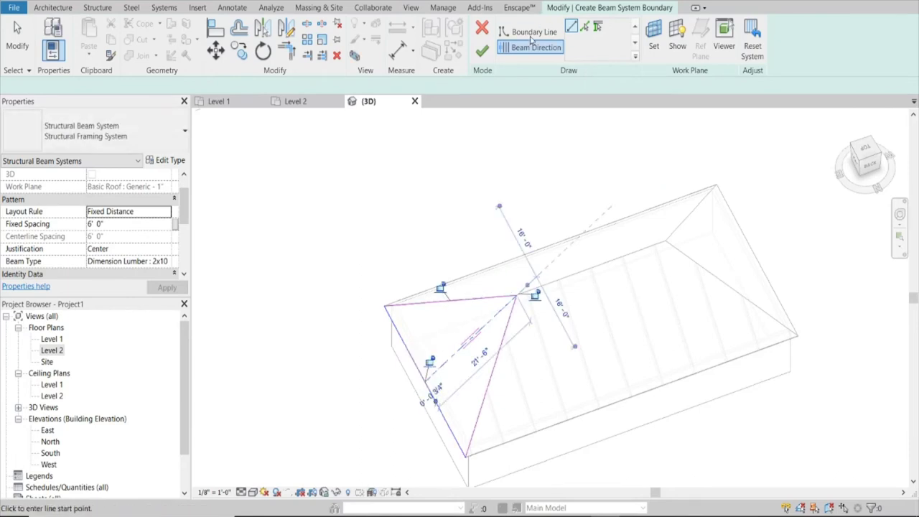
left_click(482, 51)
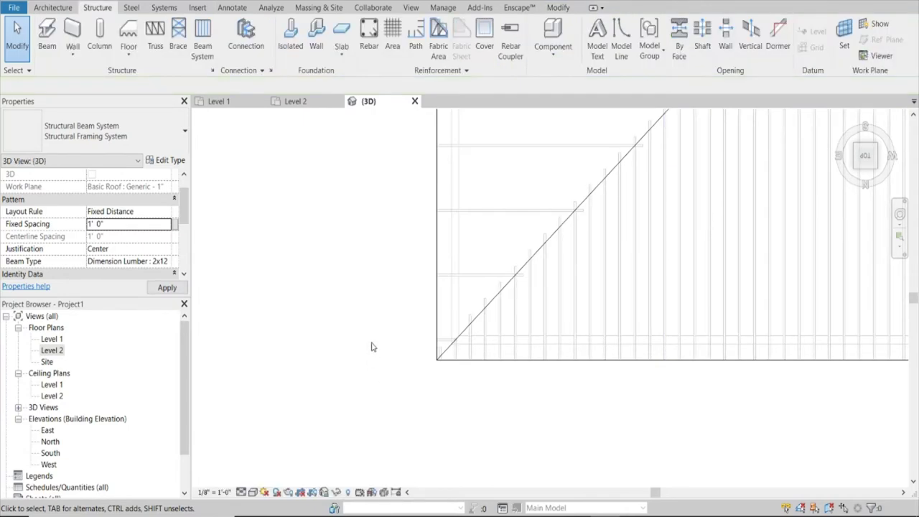
Tab-select the long roof face's 2x12 beam system and start Mirror – Draw Axis with Copy.
scroll(800, 261, "up", 1)
scroll(695, 260, "up", 1)
scroll(631, 260, "up", 1)
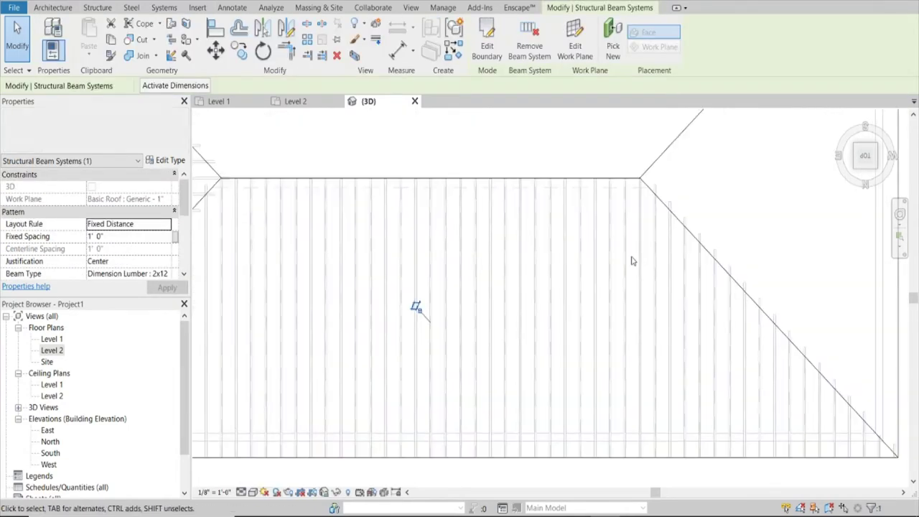
scroll(632, 261, "down", 1)
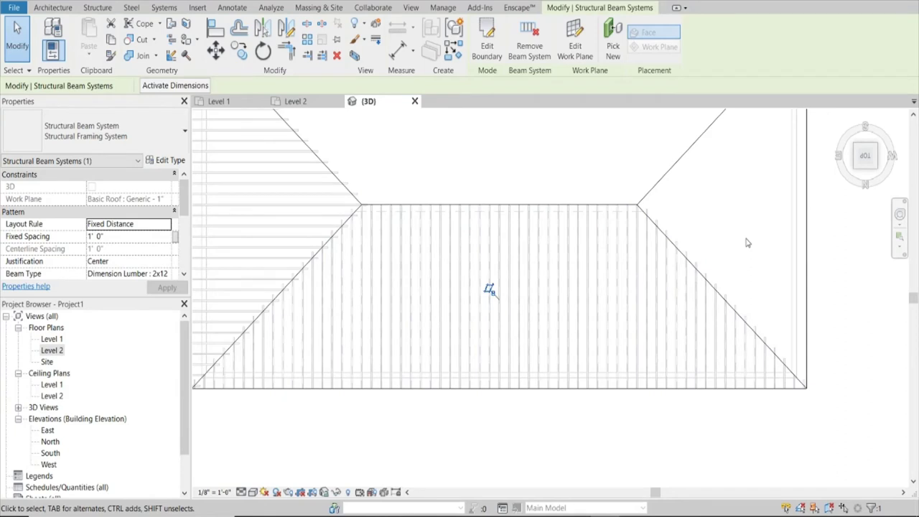
double_click(488, 290)
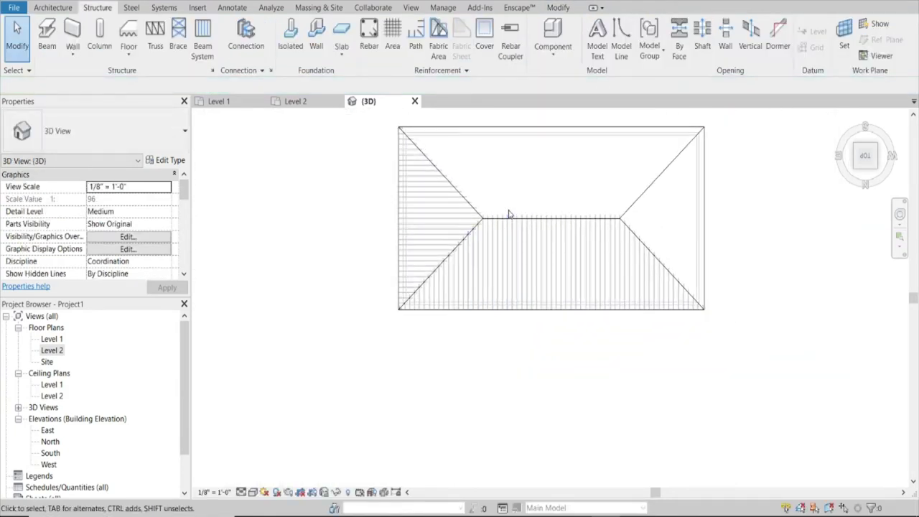
scroll(499, 225, "up", 3)
scroll(525, 227, "up", 2)
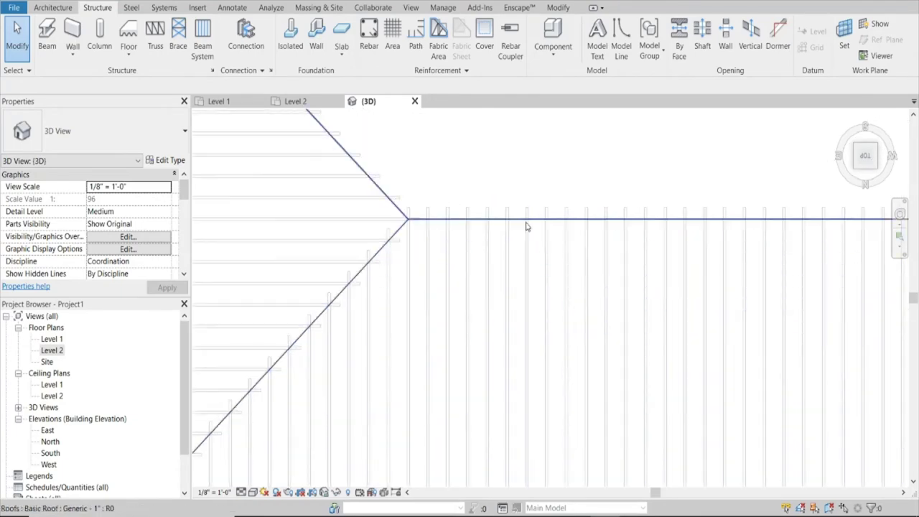
key("Tab")
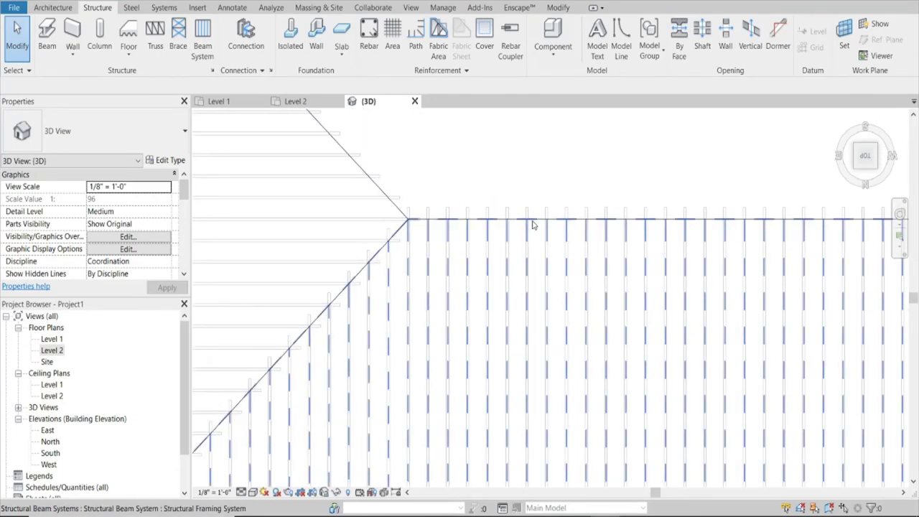
left_click(532, 225)
scroll(524, 223, "down", 5)
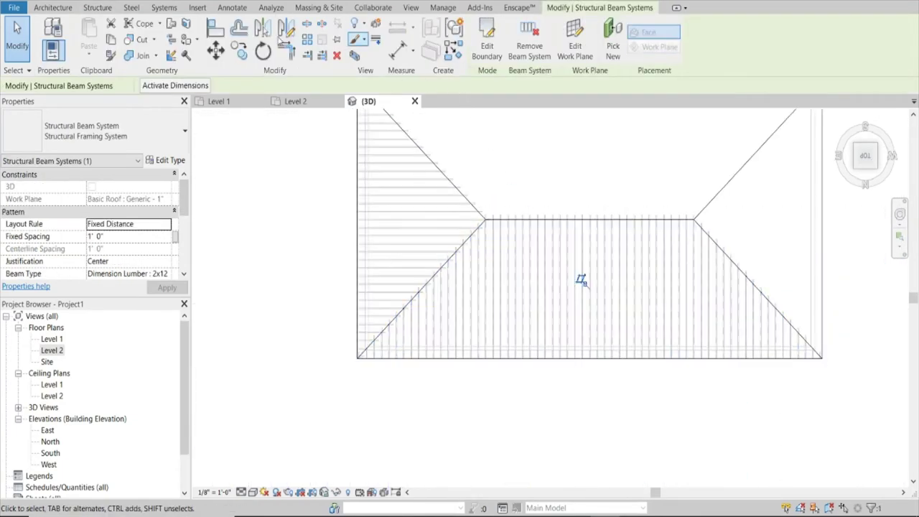
left_click(286, 29)
scroll(686, 241, "up", 8)
Mirror a copy of the rafter system across the apex onto the opposite long roof face.
middle_click_drag(682, 246, 584, 259)
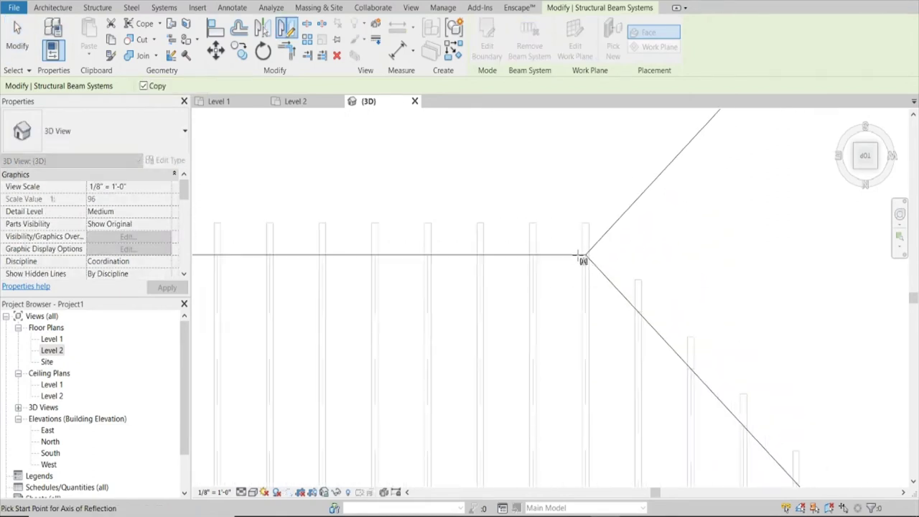
left_click(583, 260)
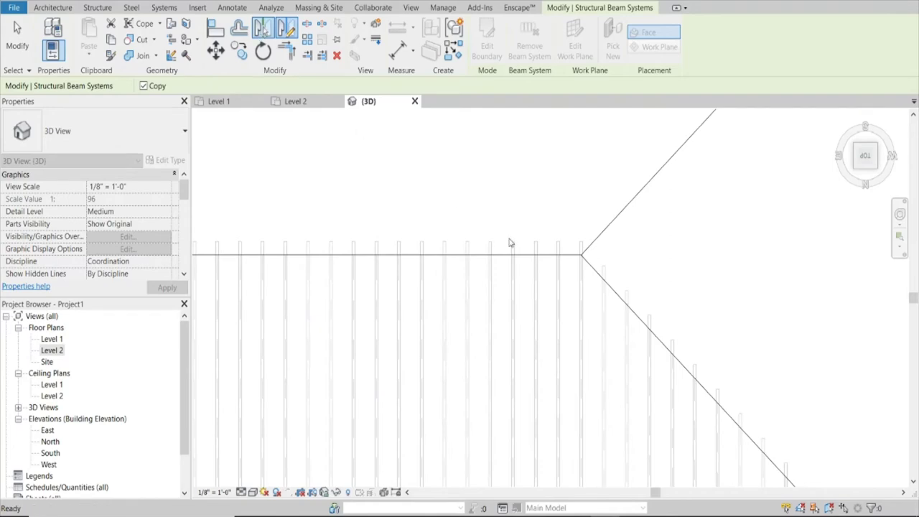
key("Escape")
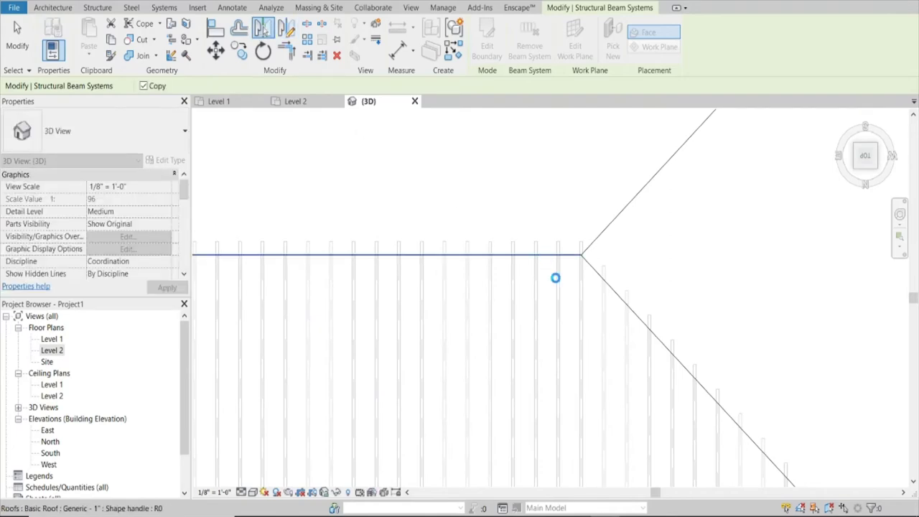
scroll(556, 282, "down", 2)
key("Escape")
scroll(556, 282, "down", 2)
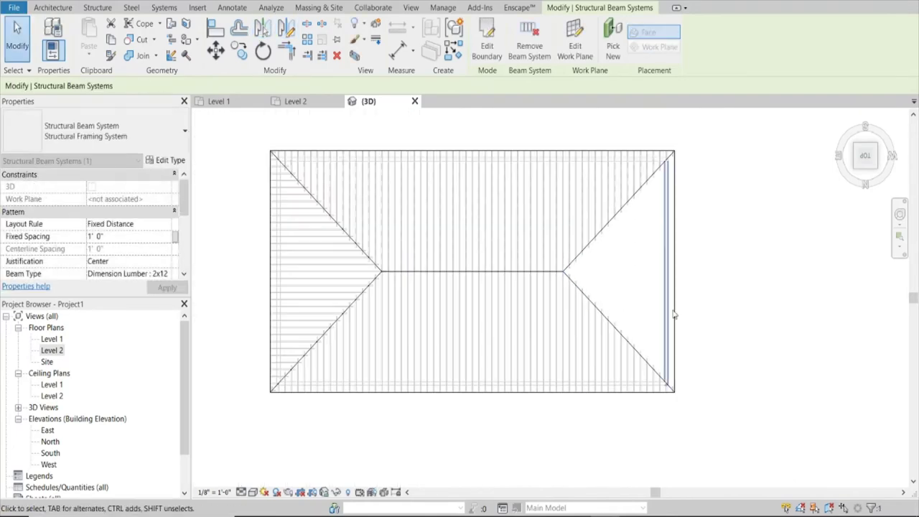
Switch to the ViewCube's TOP view and zoom in on the hip/ridge junction.
middle_click_drag(686, 289, 691, 230, "shift")
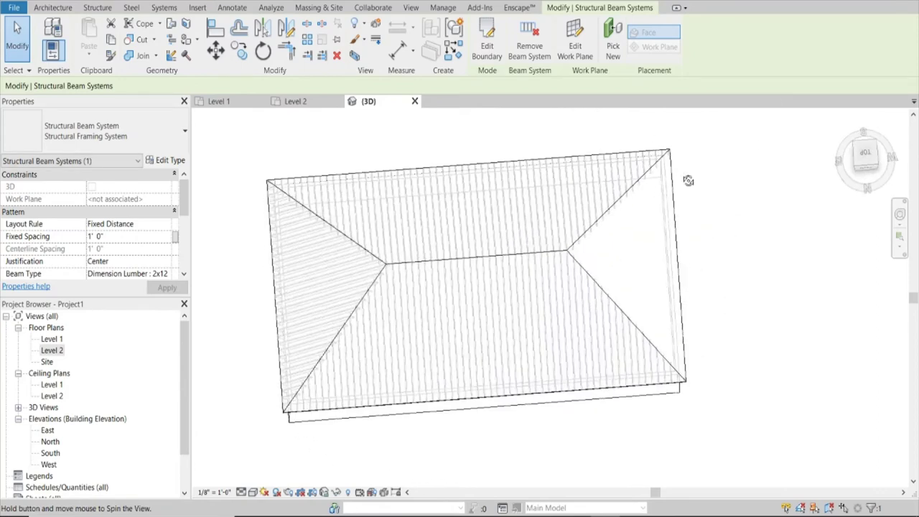
left_click(865, 154)
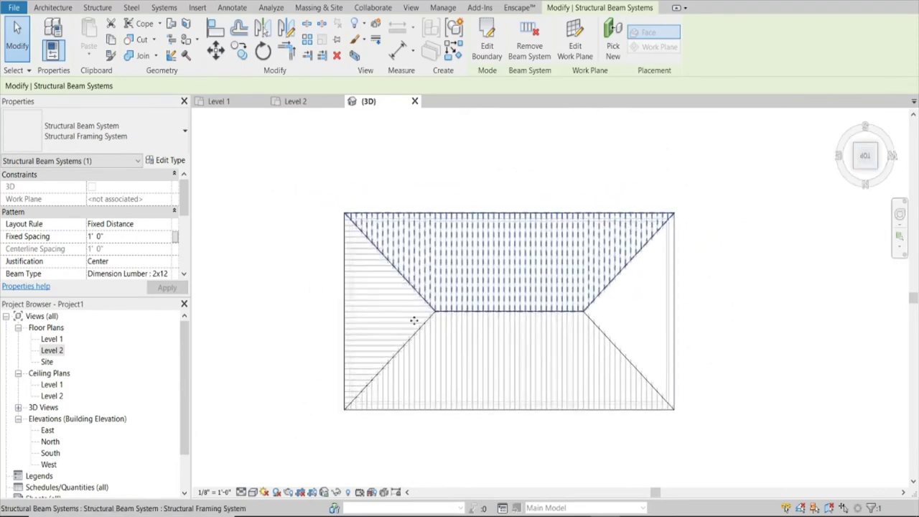
scroll(409, 352, "up", 3)
key("Escape")
key("Escape")
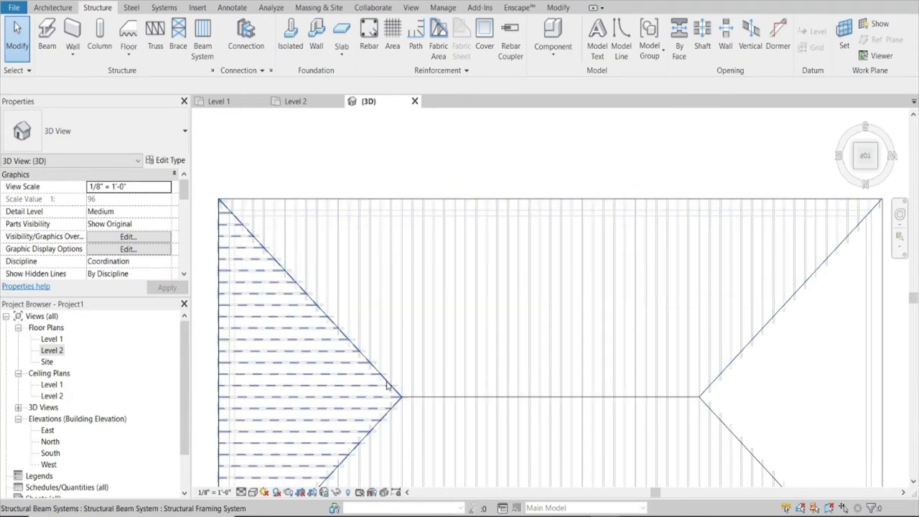
mouse_move(387, 385)
middle_mouse_down("shift")
mouse_move(503, 214)
mouse_move(683, 199)
middle_mouse_up("shift")
scroll(554, 257, "up", 5)
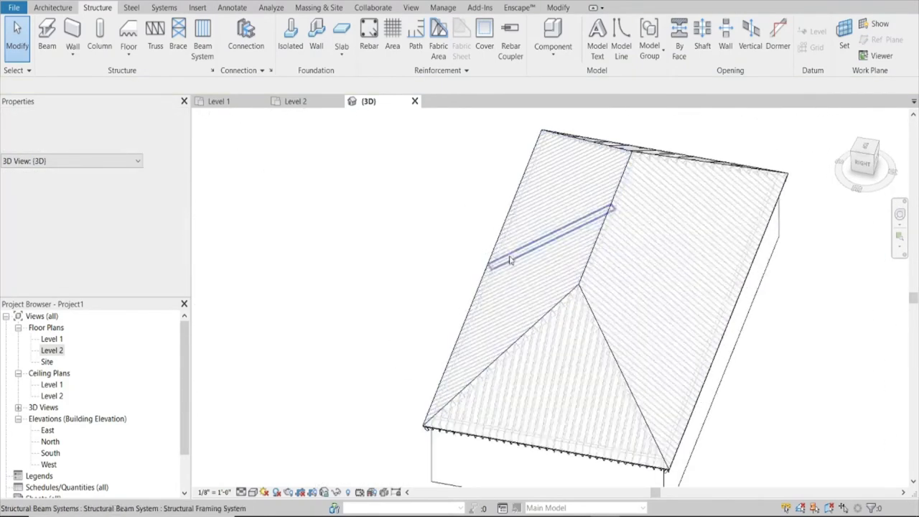
scroll(566, 248, "up", 3)
scroll(600, 260, "up", 3)
scroll(567, 252, "down", 3)
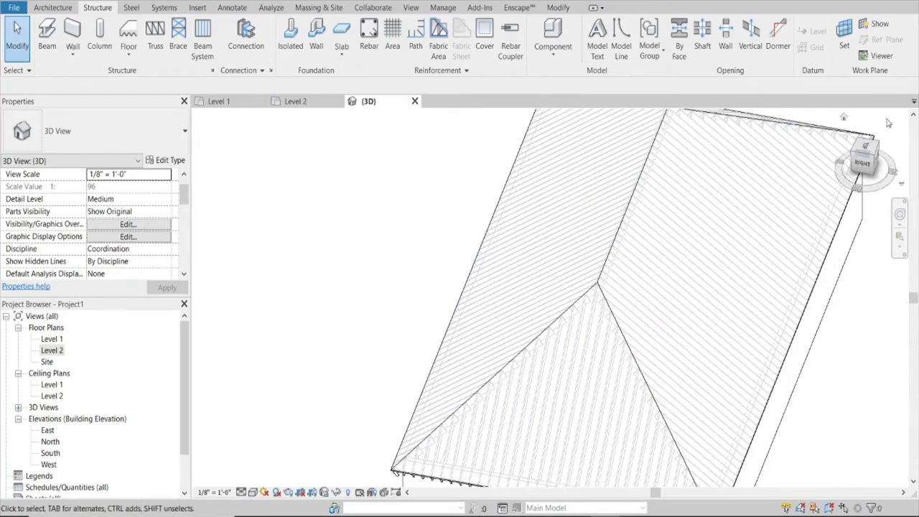
left_click(869, 150)
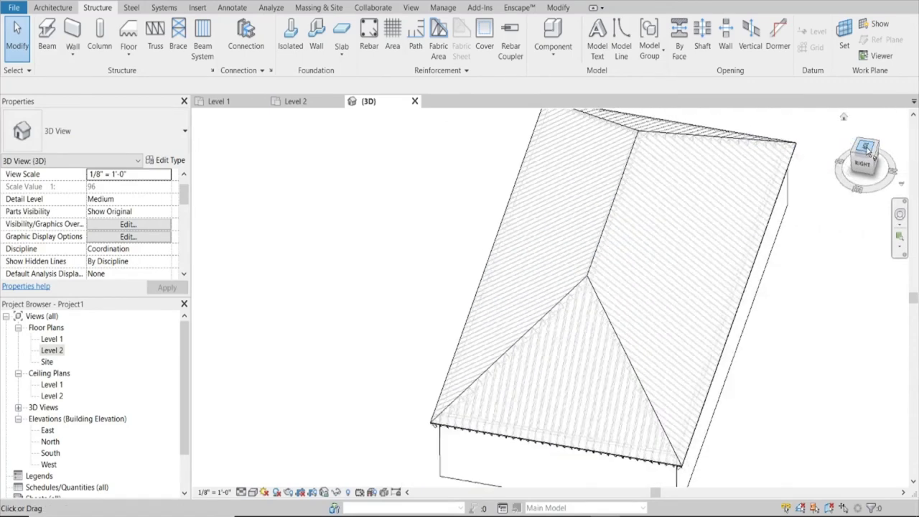
scroll(568, 402, "up", 3)
scroll(562, 281, "up", 2)
scroll(561, 280, "up", 2)
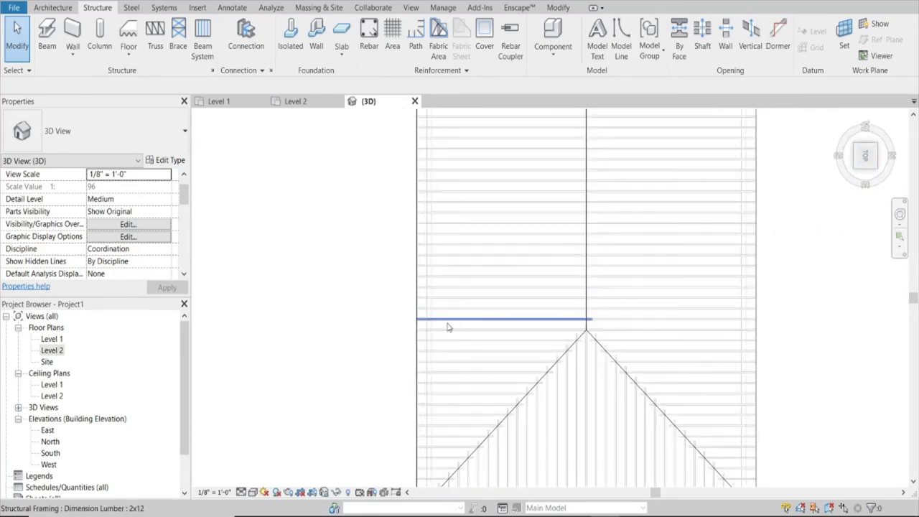
Start a structural beam using the Dimension Lumber 2x12 type.
left_click(47, 32)
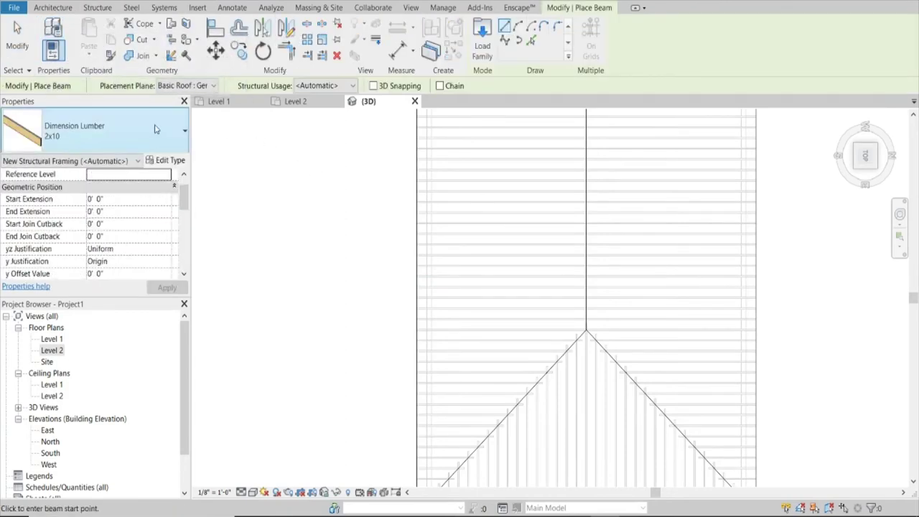
left_click(156, 130)
left_click(39, 219)
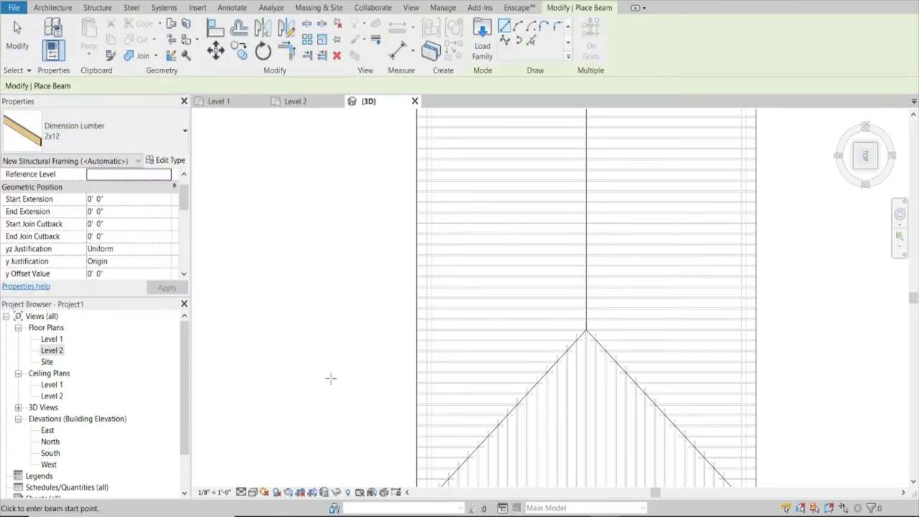
scroll(495, 355, "down", 1)
scroll(528, 212, "down", 3)
scroll(528, 212, "up", 3)
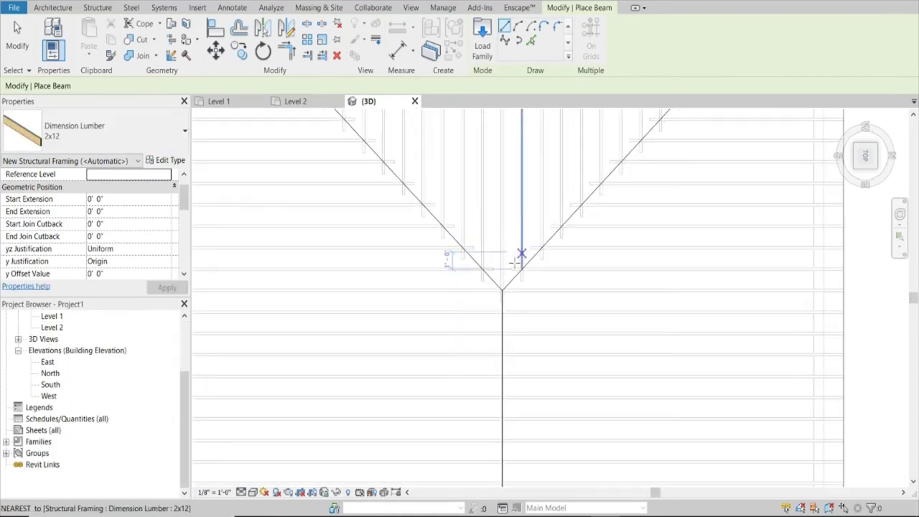
scroll(519, 254, "up", 3)
Place the beam from the hip/ridge junction to the ridge and dismiss the work plane error.
left_click(497, 307)
scroll(523, 242, "down", 2)
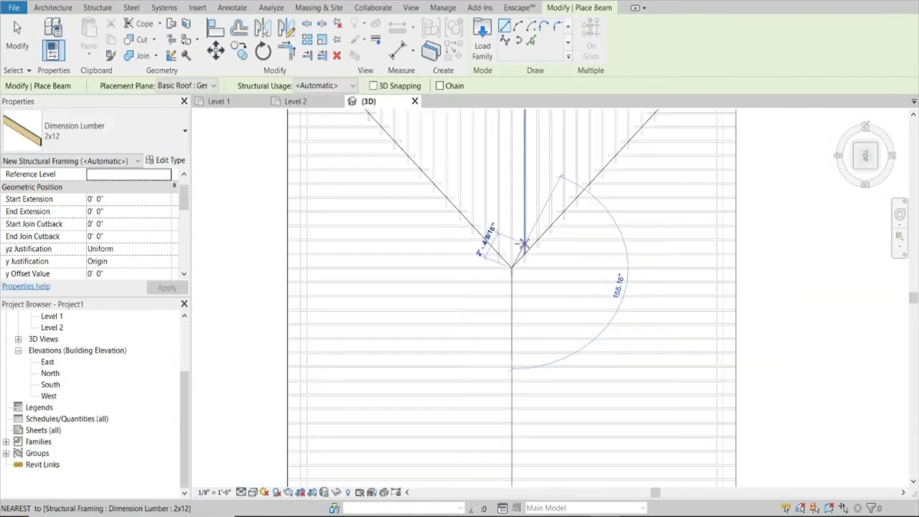
scroll(478, 238, "down", 3)
scroll(515, 307, "up", 2)
scroll(515, 307, "up", 1)
scroll(516, 289, "up", 1)
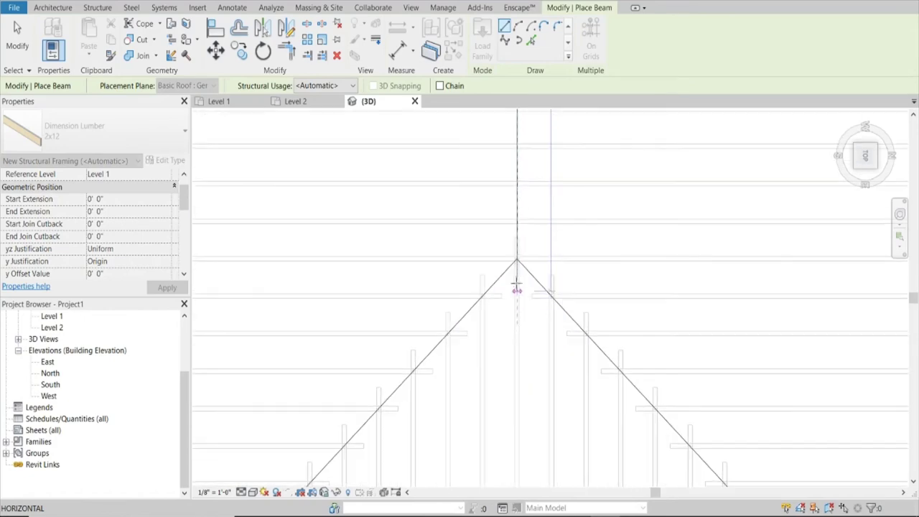
left_click(516, 262)
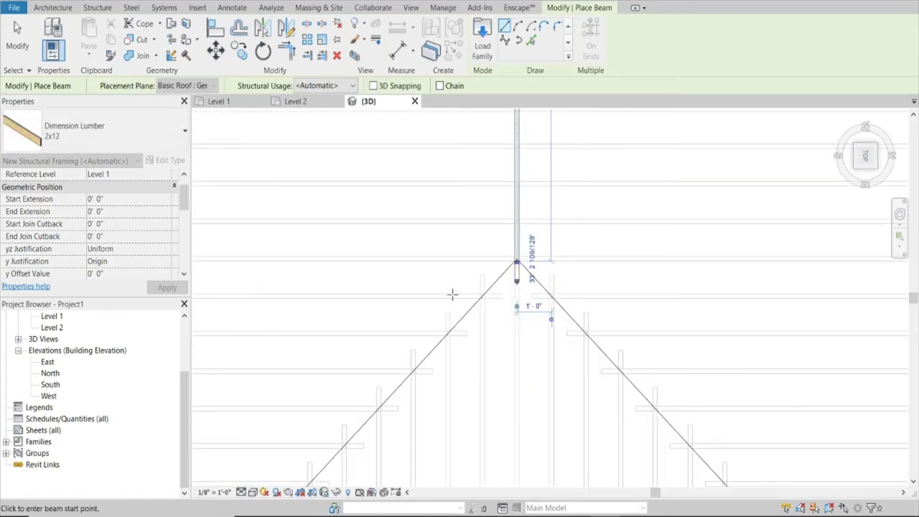
scroll(451, 293, "down", 3)
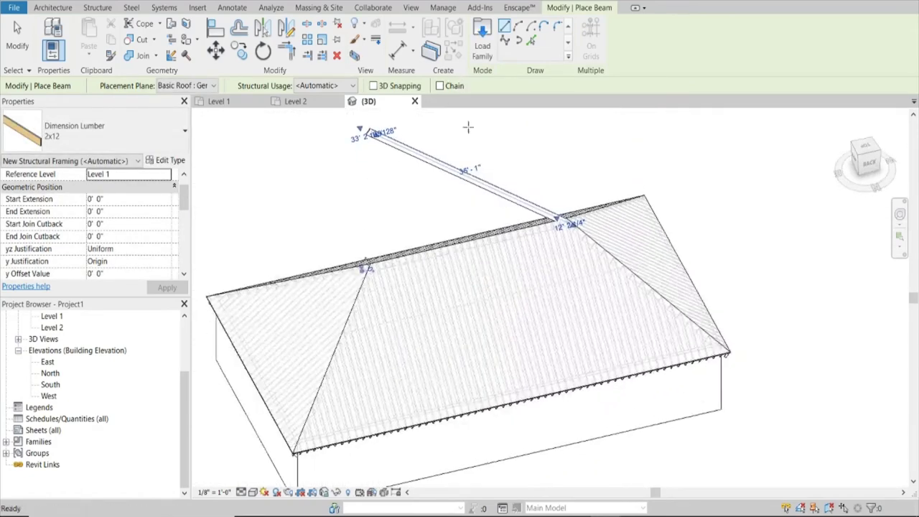
middle_click_drag(587, 306, 507, 197, "shift")
mouse_move(636, 193)
middle_mouse_down("shift")
mouse_move(600, 144)
mouse_move(834, 135)
middle_mouse_up("shift")
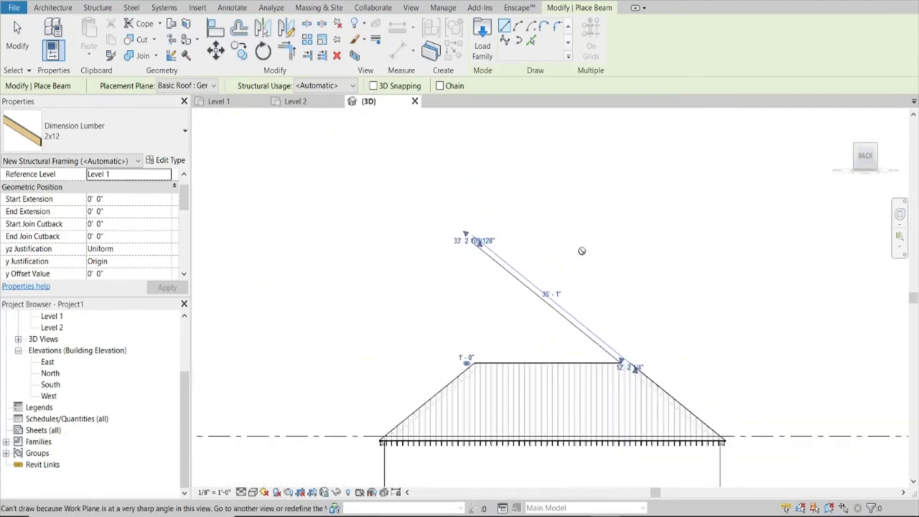
left_click(884, 499)
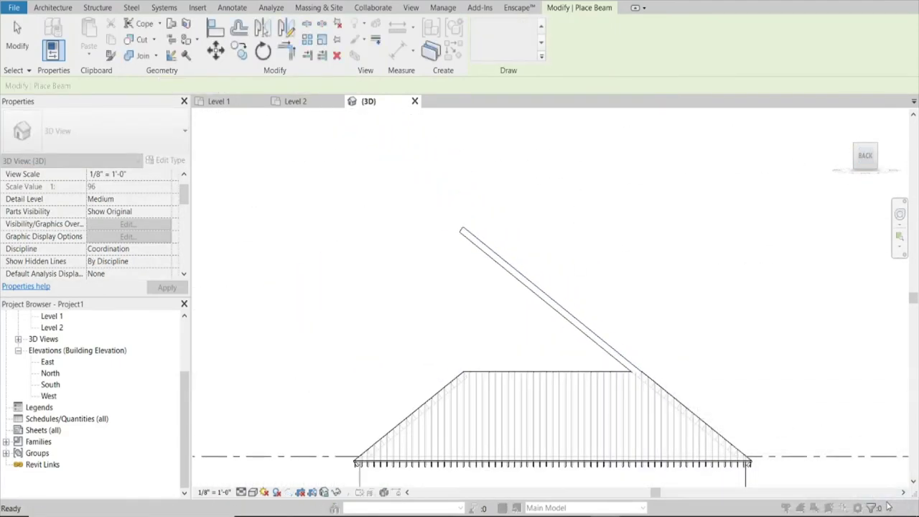
Set the sloping beam's End Level Offset to 12' 2 1/4" so it runs level along the ridge.
left_click(592, 350)
scroll(567, 344, "up", 2)
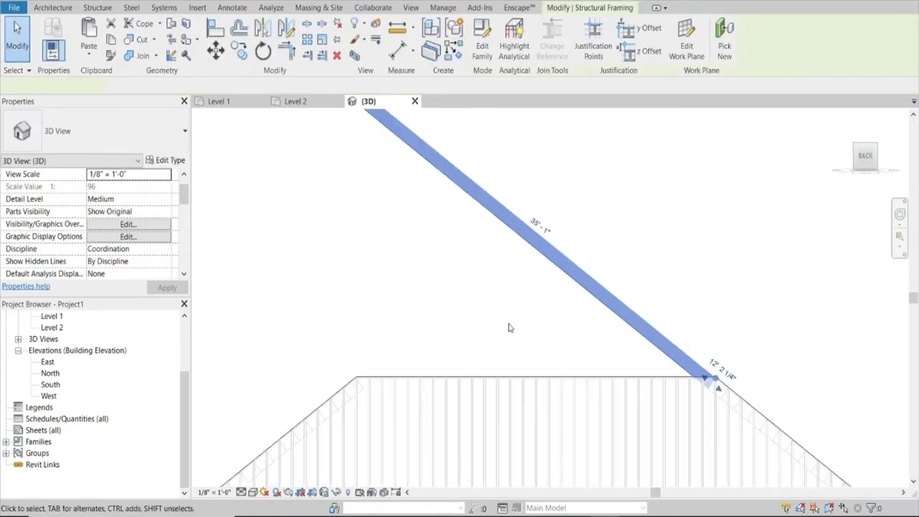
scroll(452, 336, "down", 1)
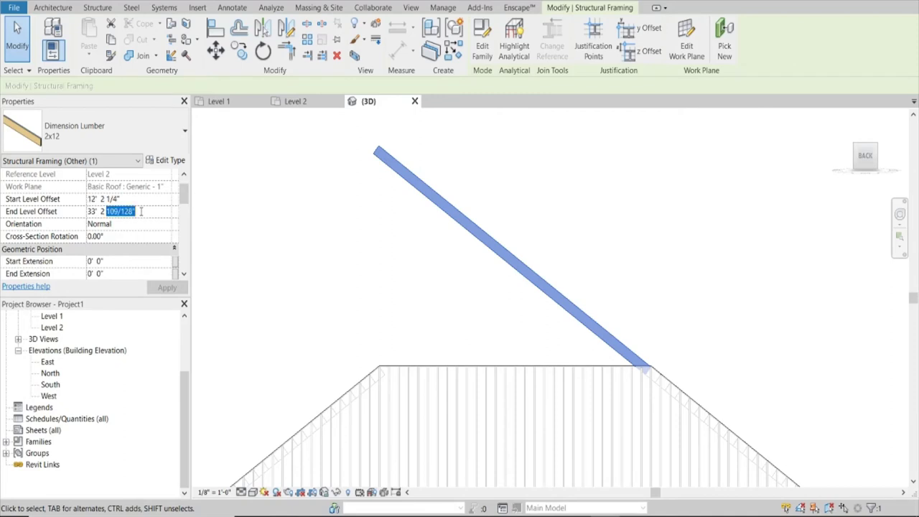
left_click(512, 271)
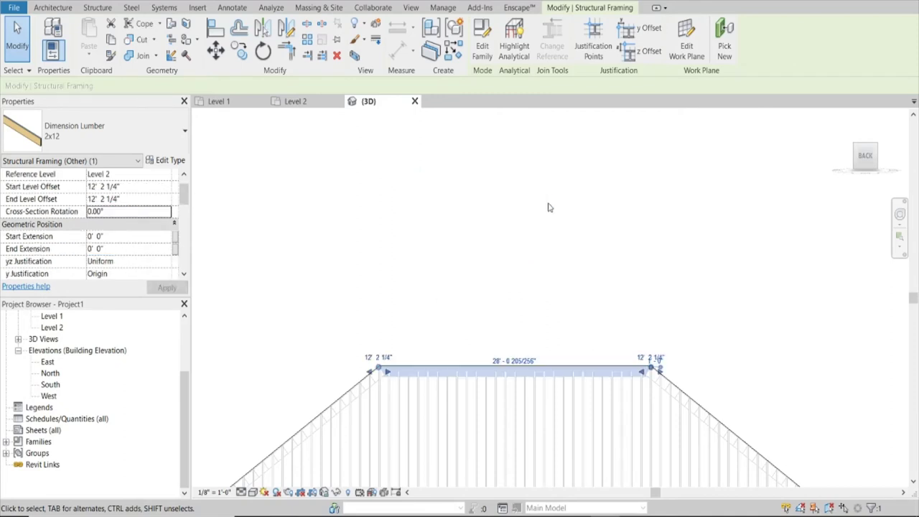
key("Escape")
Bring up the work plane settings with the WP shortcut.
mouse_move(469, 261)
middle_mouse_down("shift")
mouse_move(533, 365)
mouse_move(476, 333)
mouse_move(467, 379)
mouse_move(496, 261)
mouse_move(456, 227)
mouse_move(451, 413)
middle_mouse_up("shift")
key("Escape")
key("w")
key("p")
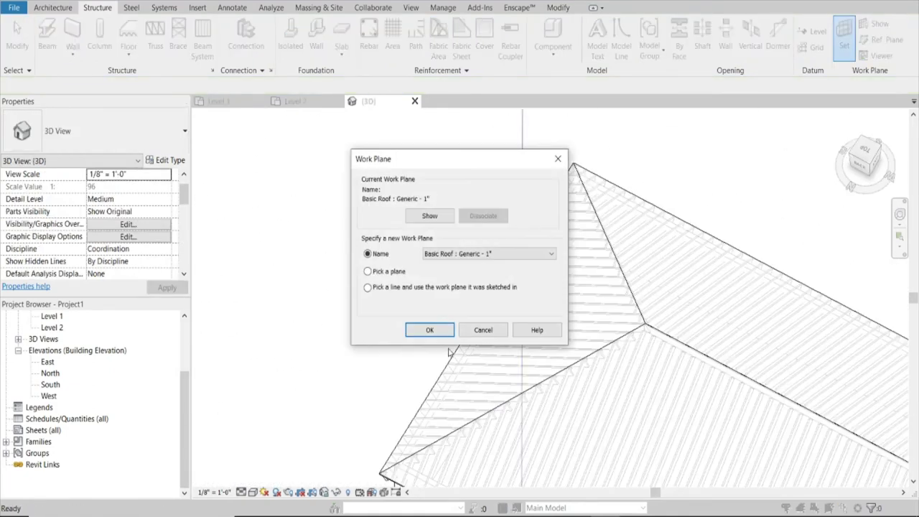
Set the work plane to the roof, Basic Roof : Generic - 1".
left_click(430, 329)
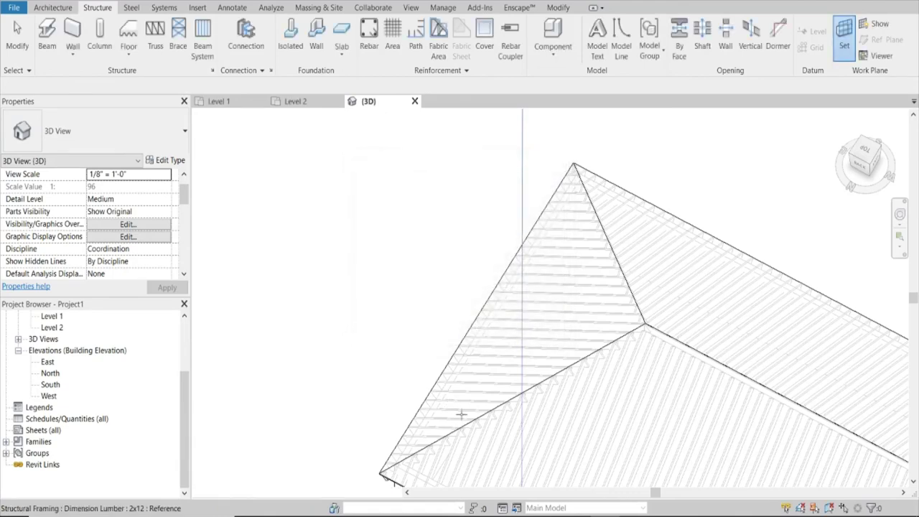
scroll(473, 420, "up", 3)
scroll(488, 427, "up", 3)
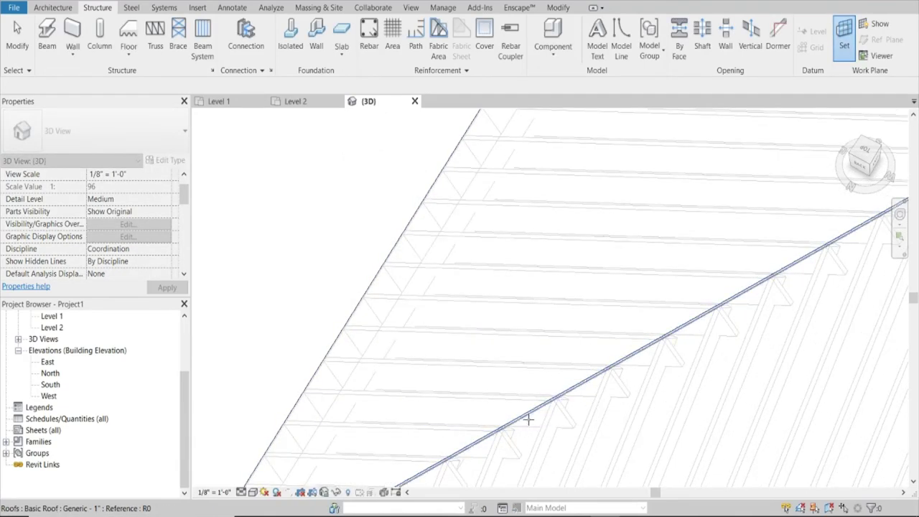
left_click(529, 424)
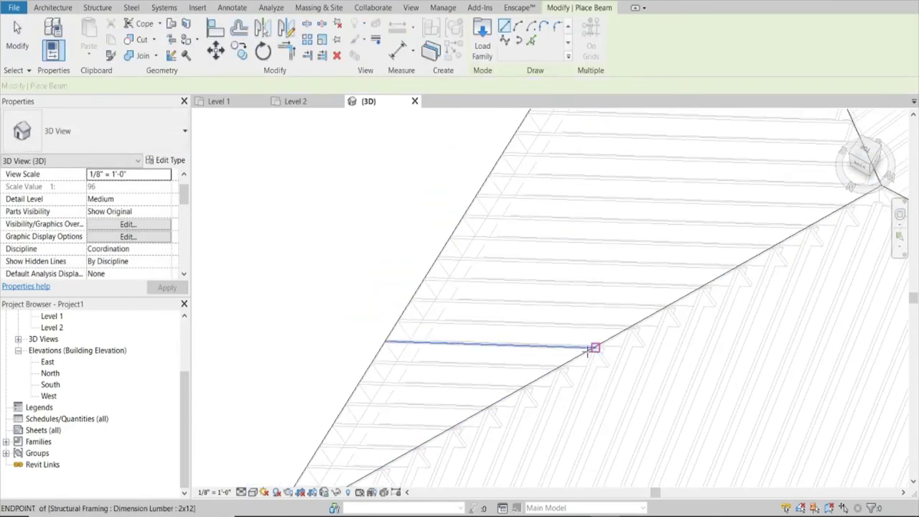
Place a 2x12 hip beam along one hip edge using Pick Lines.
scroll(578, 353, "up", 2)
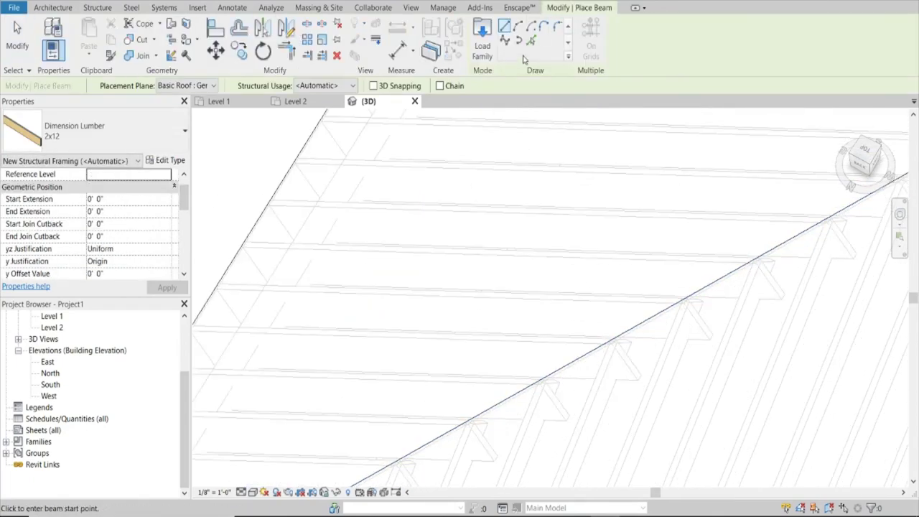
left_click(532, 41)
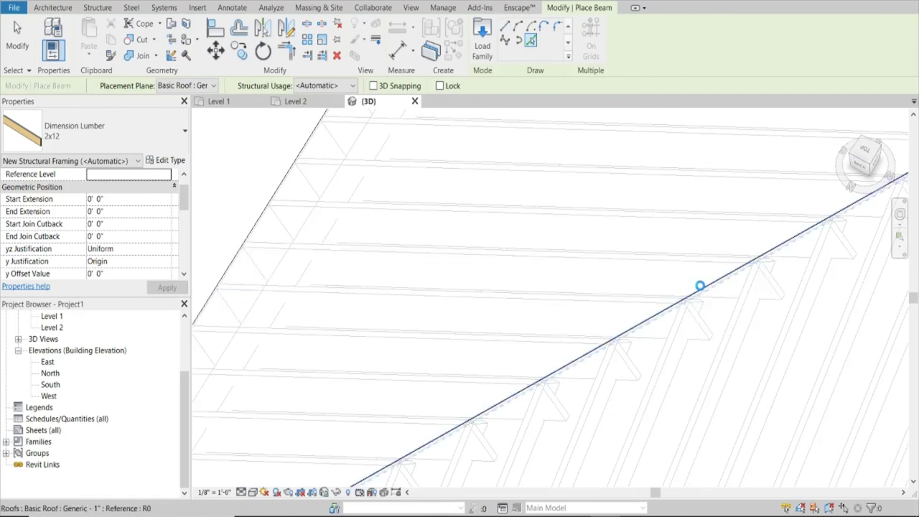
left_click(700, 286)
scroll(700, 290, "down", 3)
scroll(667, 297, "down", 3)
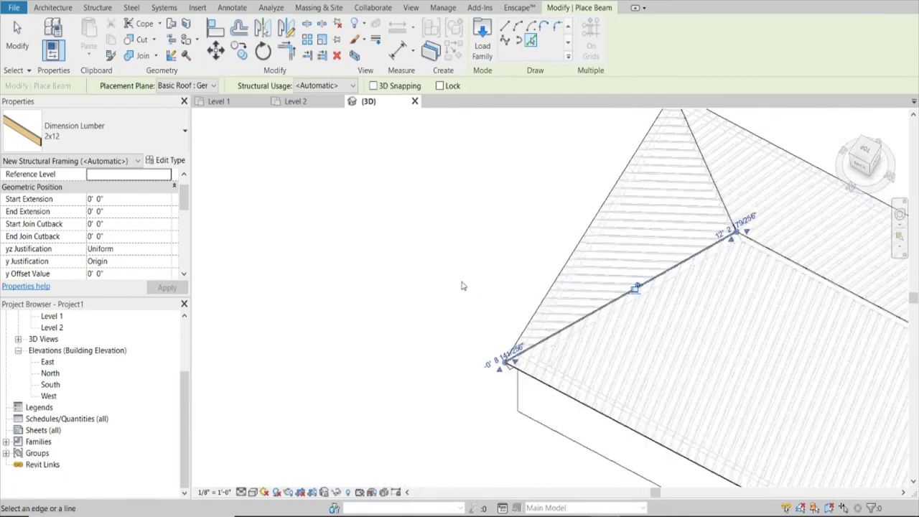
scroll(459, 284, "up", 2)
middle_click_drag(447, 300, 201, 121, "shift")
key("Escape")
key("Escape")
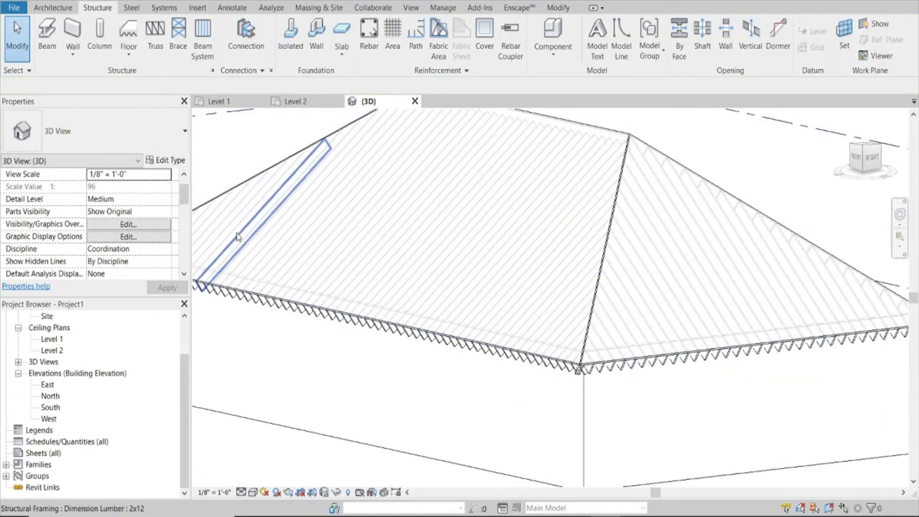
Add a Roof: Fascia along the hip roof's left eave edge.
left_click(51, 12)
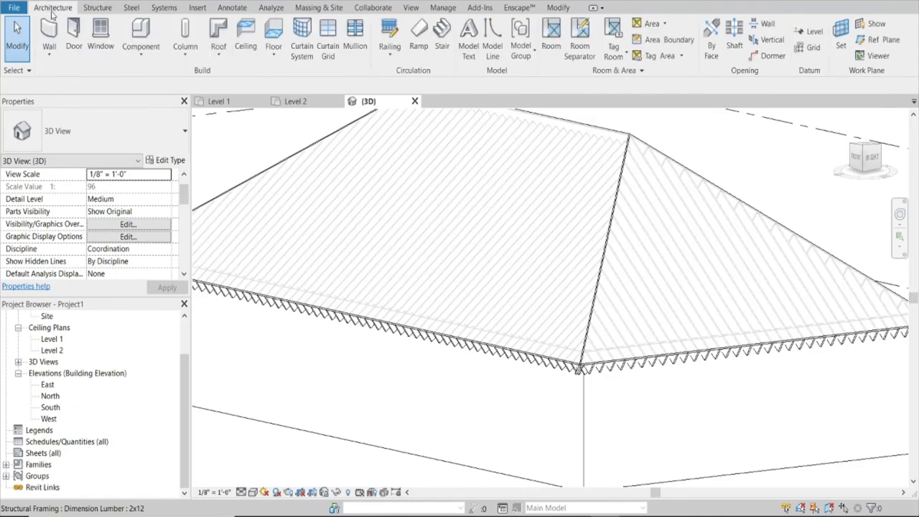
left_click(220, 32)
key("Escape")
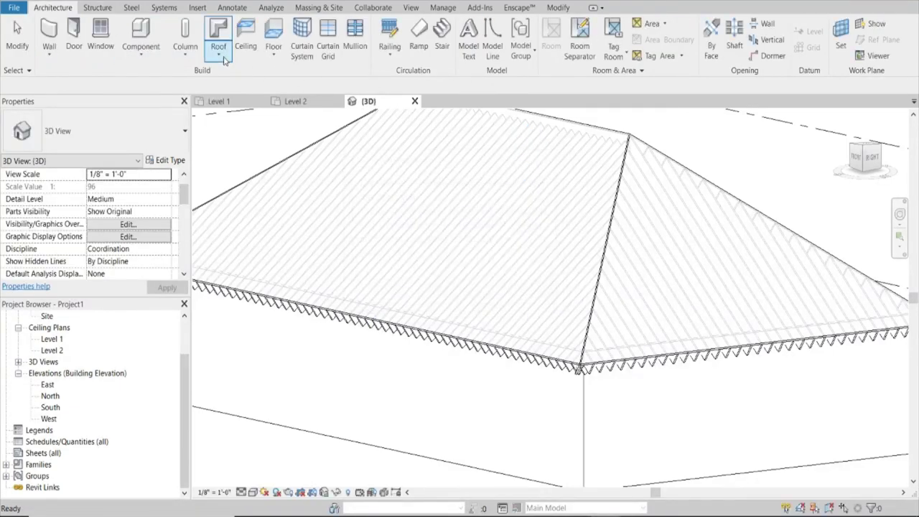
left_click(224, 60)
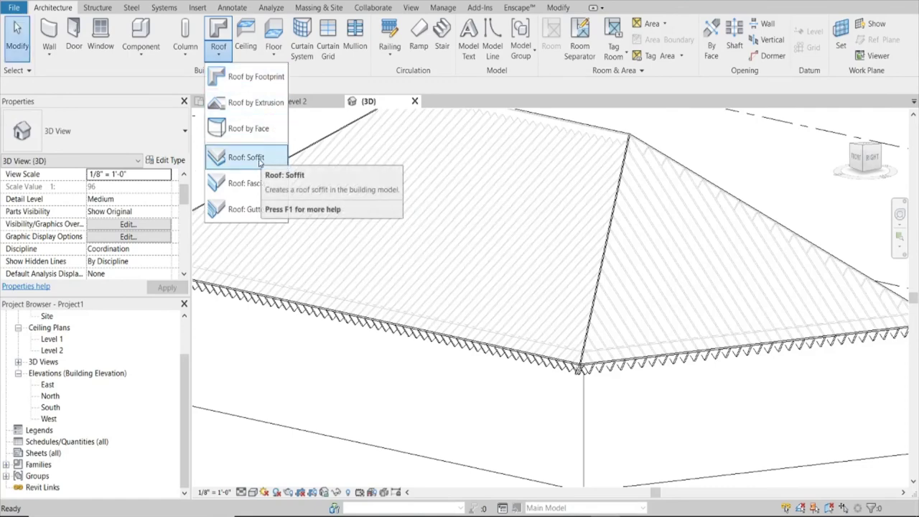
left_click(243, 183)
scroll(557, 369, "up", 5)
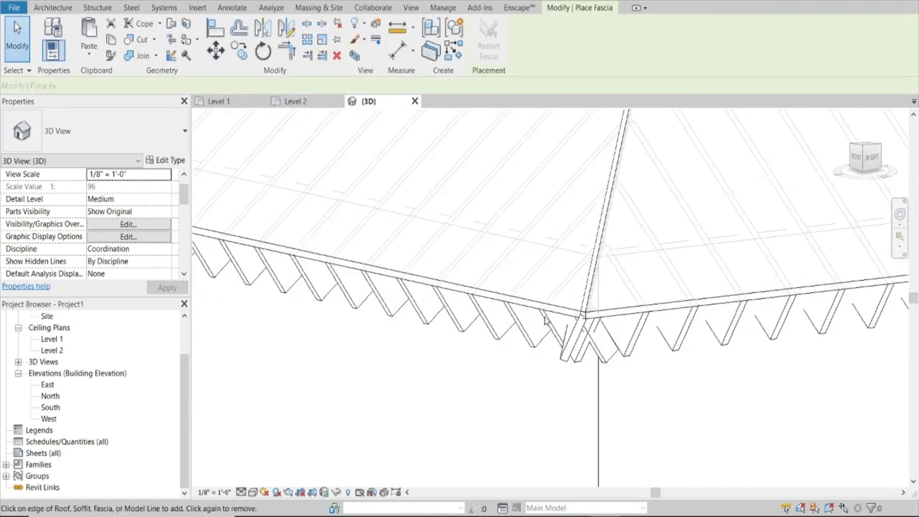
left_click(544, 304)
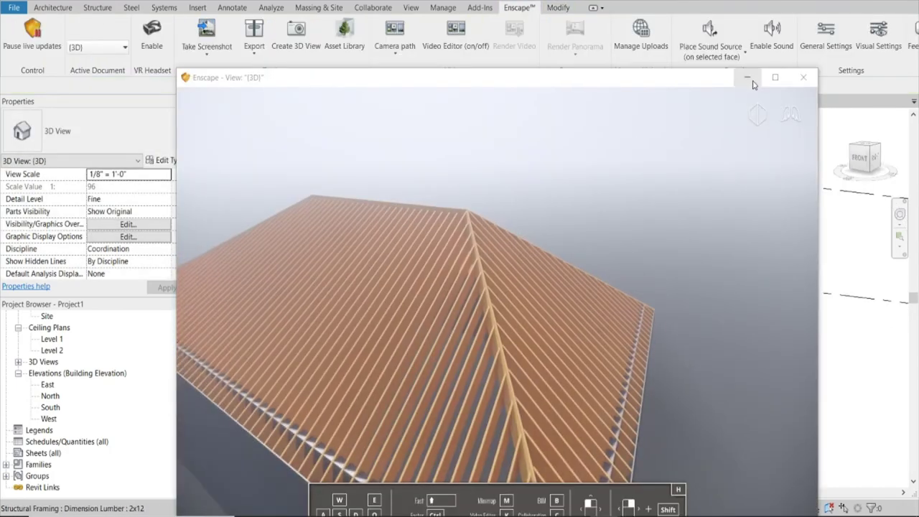
Move the Enscape render window up so the framed hip roof is fully visible.
left_click_drag(607, 77, 605, 19)
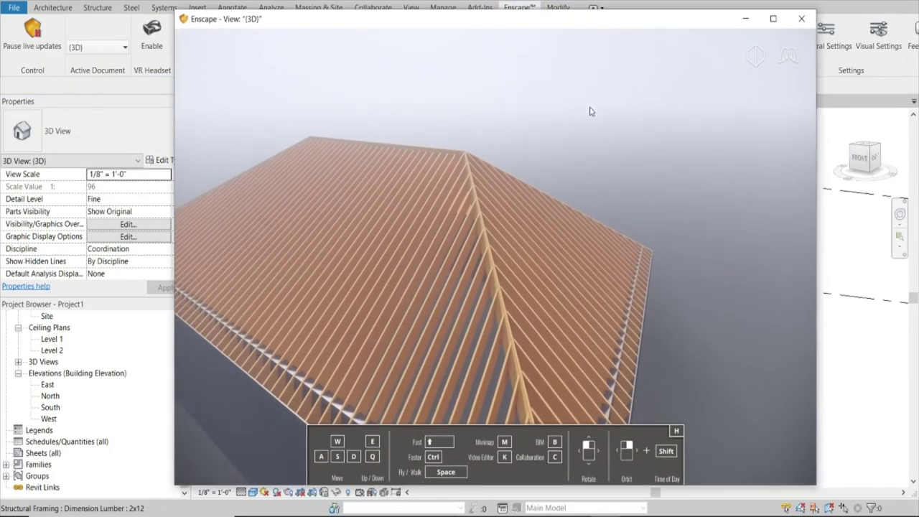